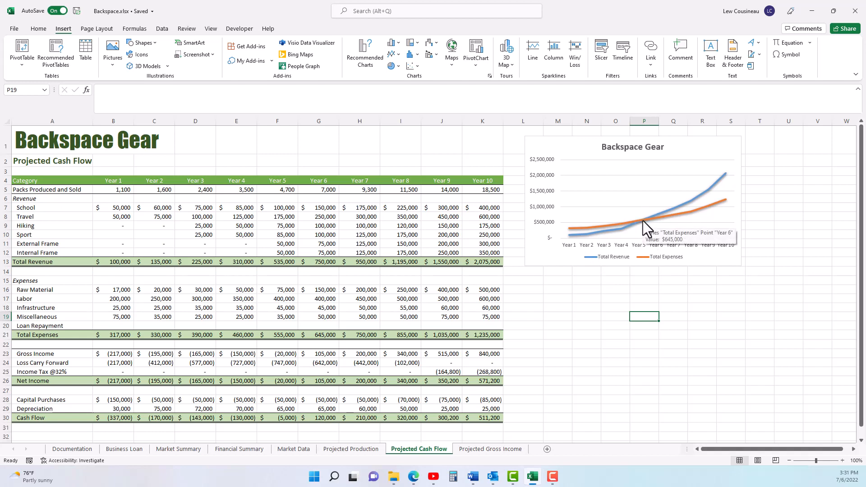
Insert a down arrow shape about 0.63" high and 0.34" wide on the chart, pointing at the crossing of the revenue and expenses lines
click(151, 42)
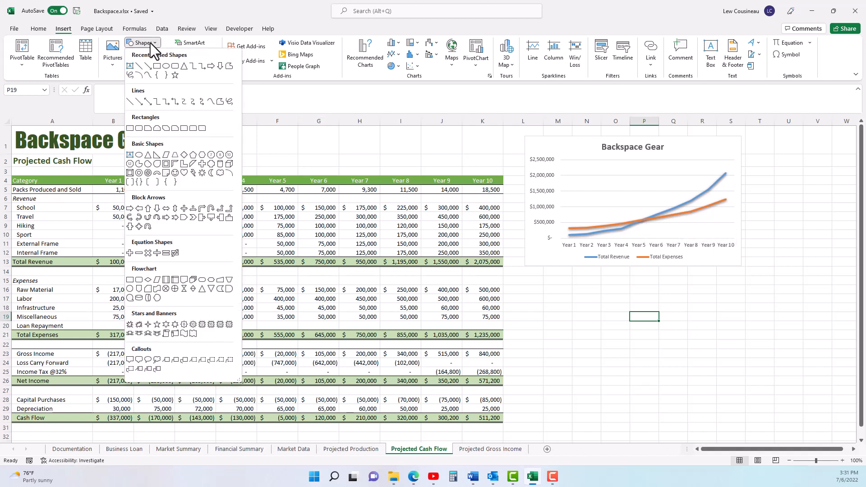
click(157, 208)
mouse_move(623, 178)
mouse_down()
mouse_move(623, 192)
mouse_move(639, 210)
mouse_move(632, 193)
mouse_move(648, 207)
mouse_up()
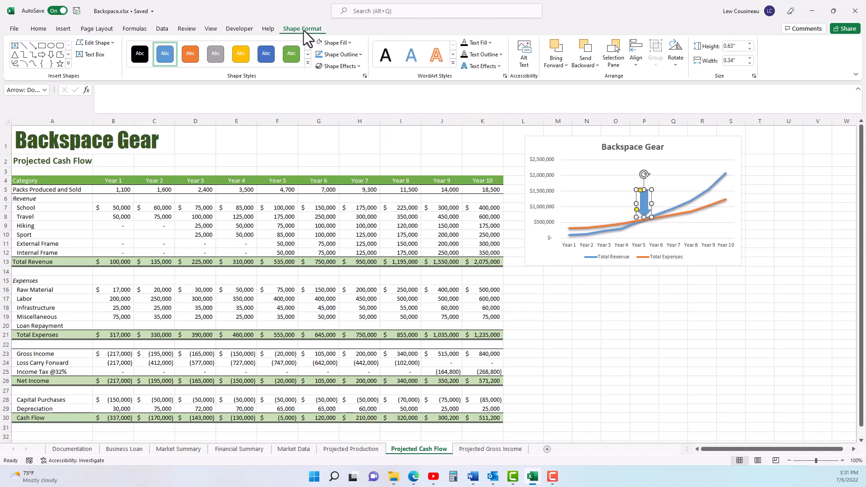
Give the down arrow the solid gray shape style and a dark orange outline
click(214, 55)
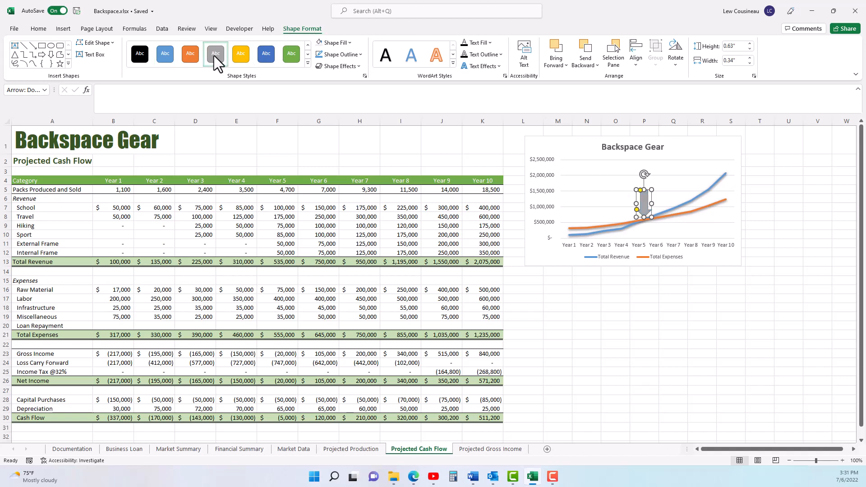
click(352, 42)
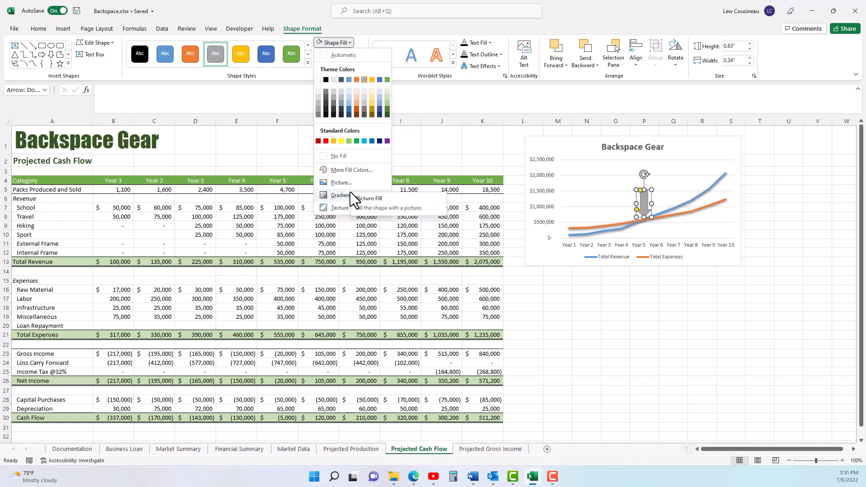
click(307, 15)
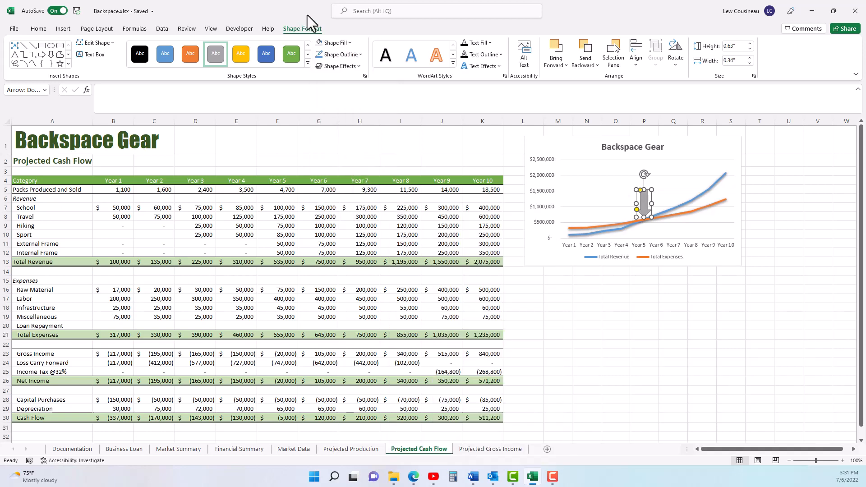
click(359, 55)
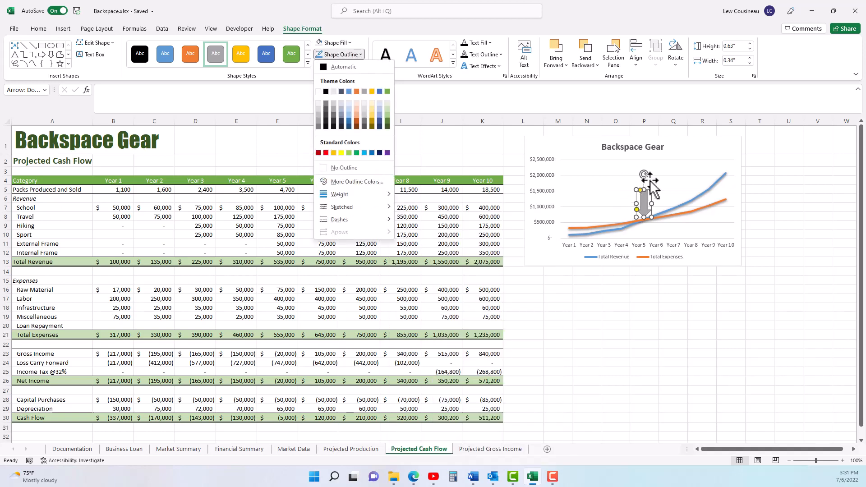
click(359, 123)
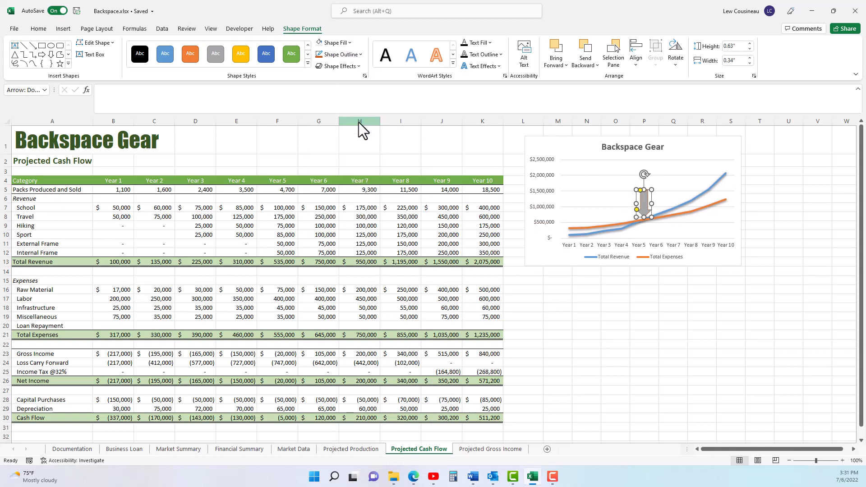
Apply an outer shadow effect to the down arrow and keep the arrow selected
click(359, 66)
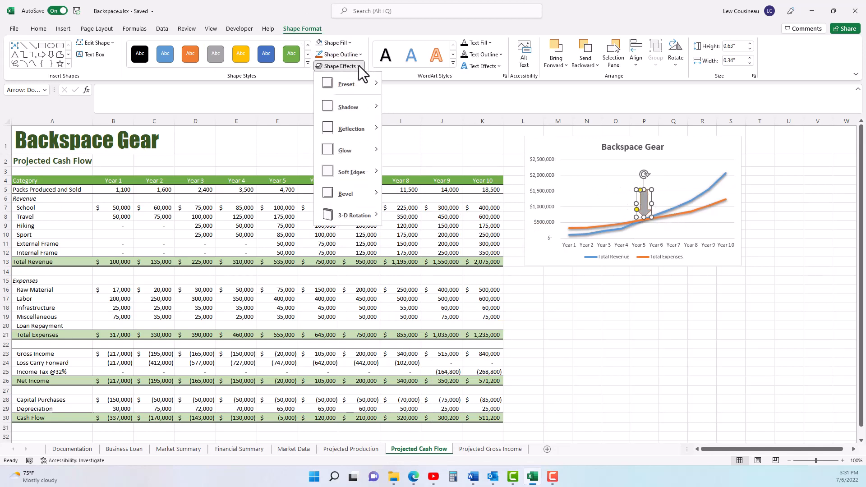
mouse_move(366, 108)
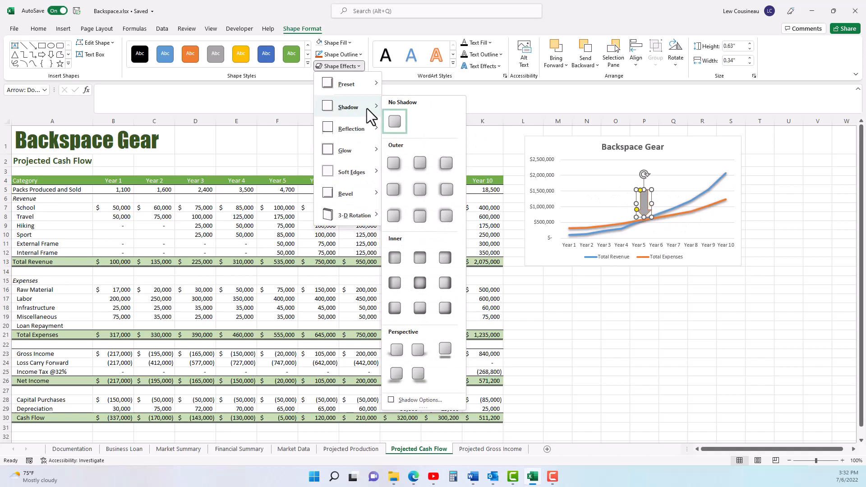
click(423, 167)
click(699, 307)
click(646, 214)
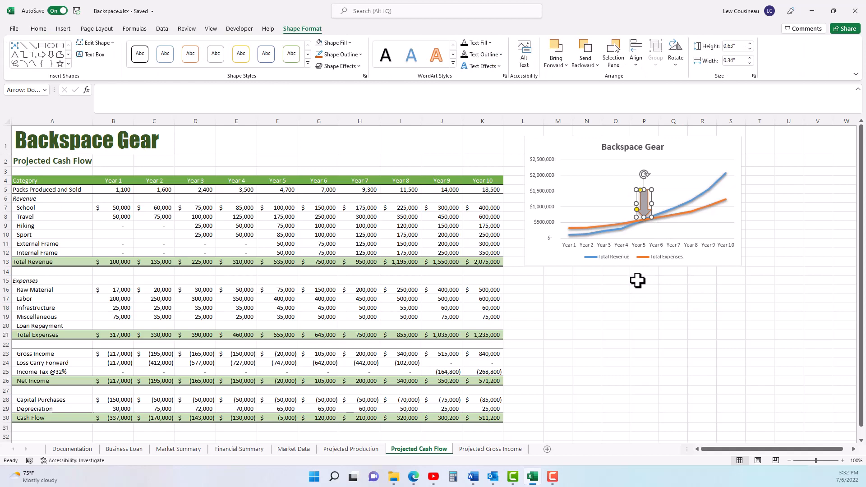
click(670, 305)
click(644, 204)
Insert a rounded rectangle about 0.48" high and 1.68" wide on the chart, directly above the arrow
click(98, 30)
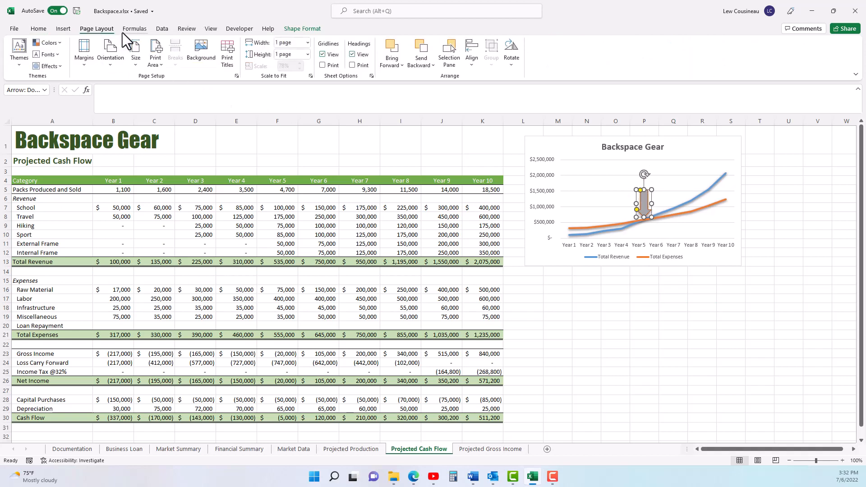
click(71, 29)
click(141, 42)
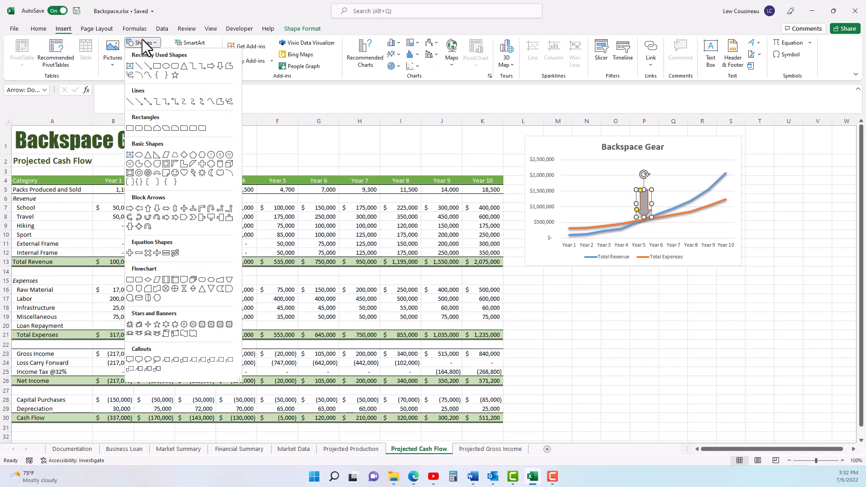
click(175, 66)
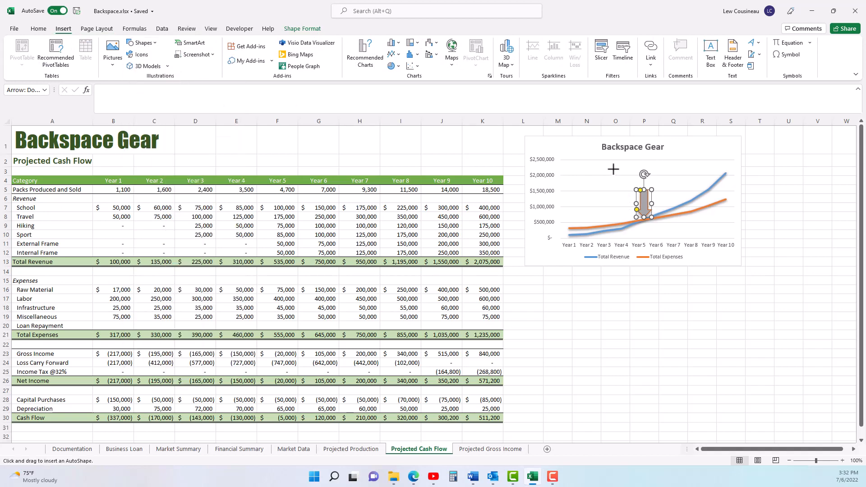
drag(602, 162, 674, 182)
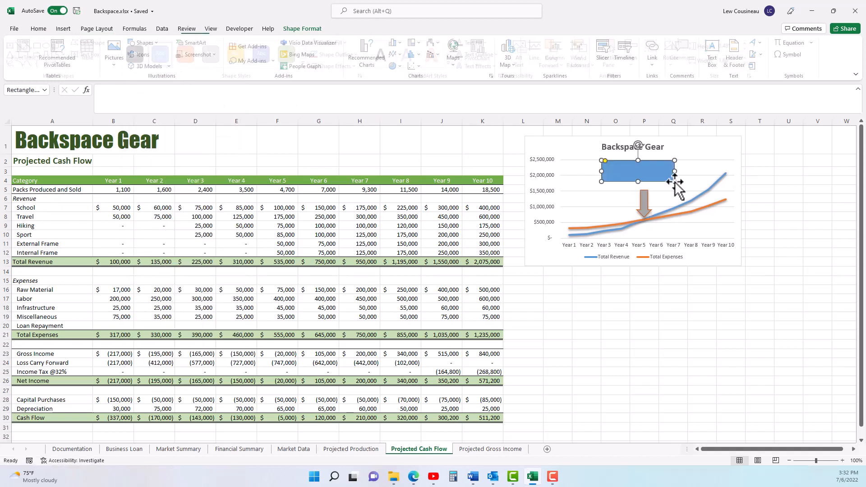
Style the rounded rectangle solid gray with the text "Break Even Point", and shift it slightly right over the arrow
click(221, 57)
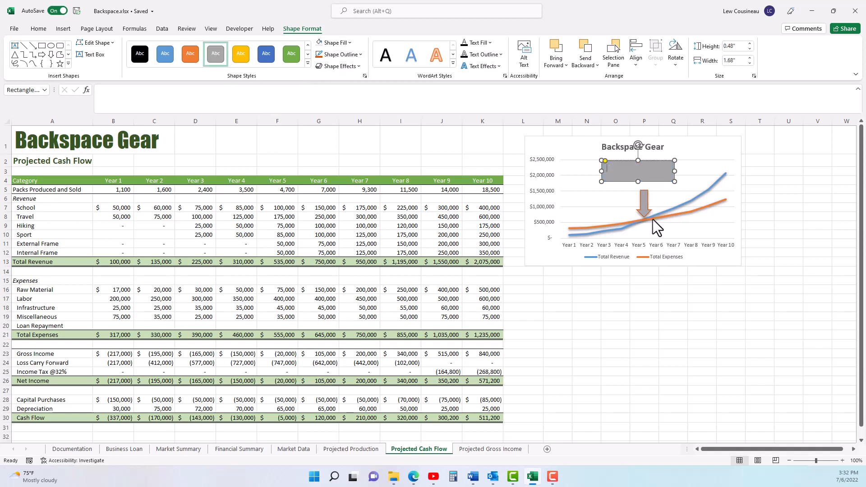
text(Break)
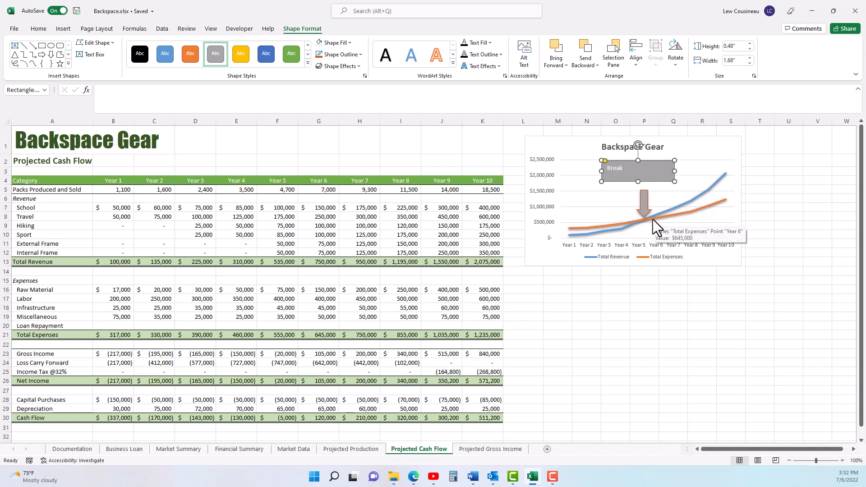
text( Even Point)
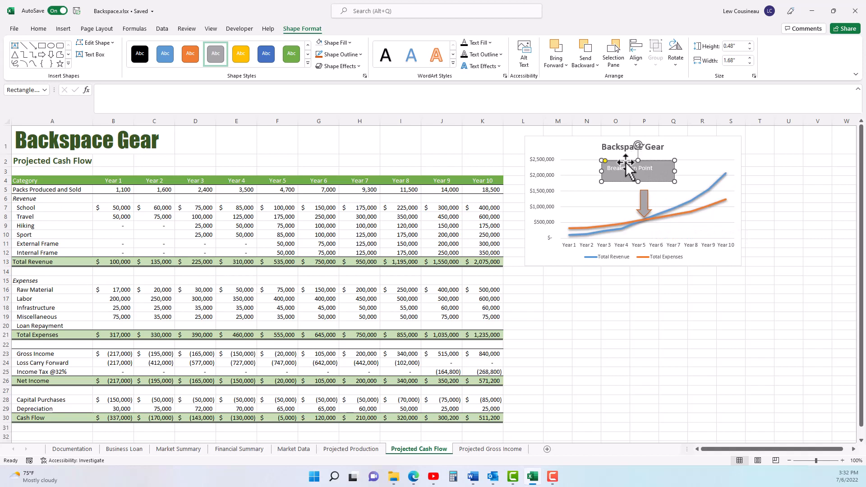
drag(626, 164, 634, 165)
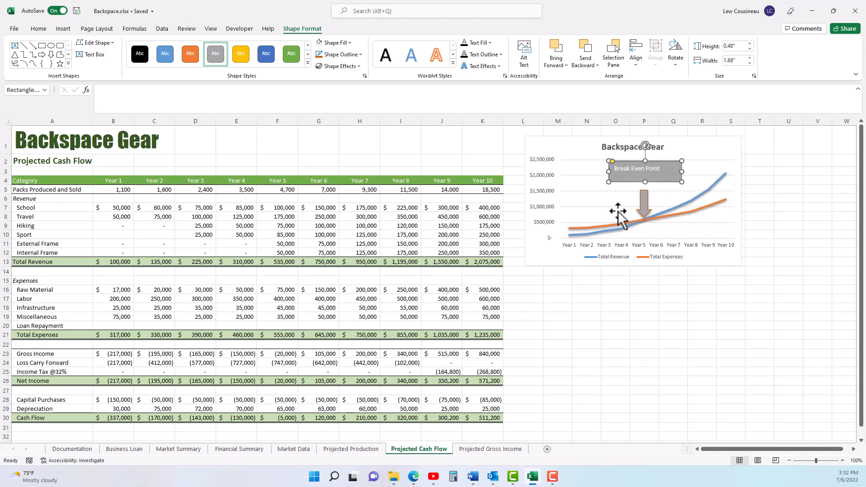
Select the arrow together with the Break Even Point label and align the two shapes by their centers
shift+click(646, 208)
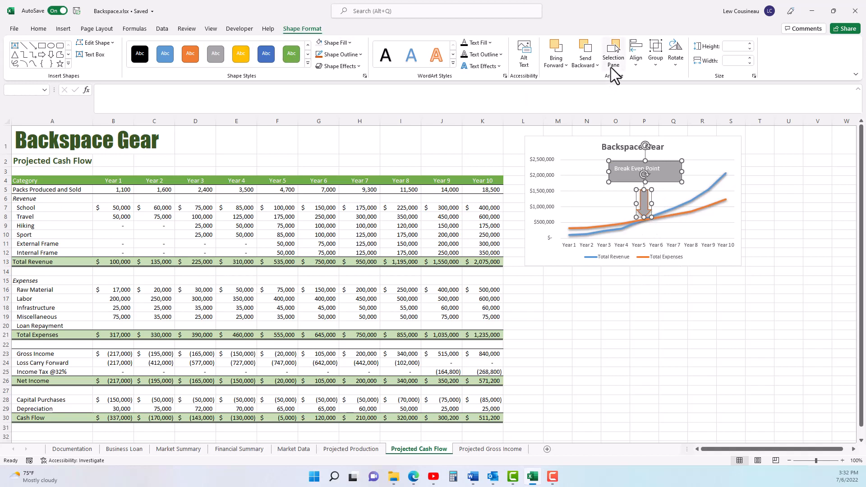
click(636, 61)
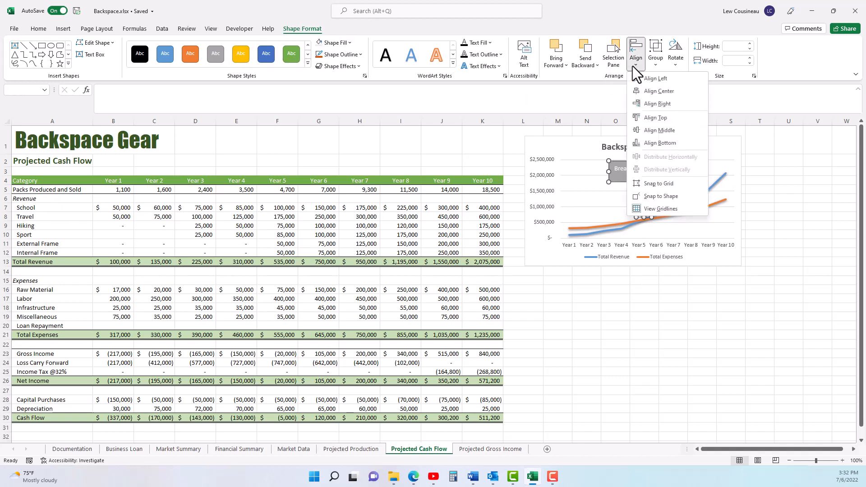
click(480, 120)
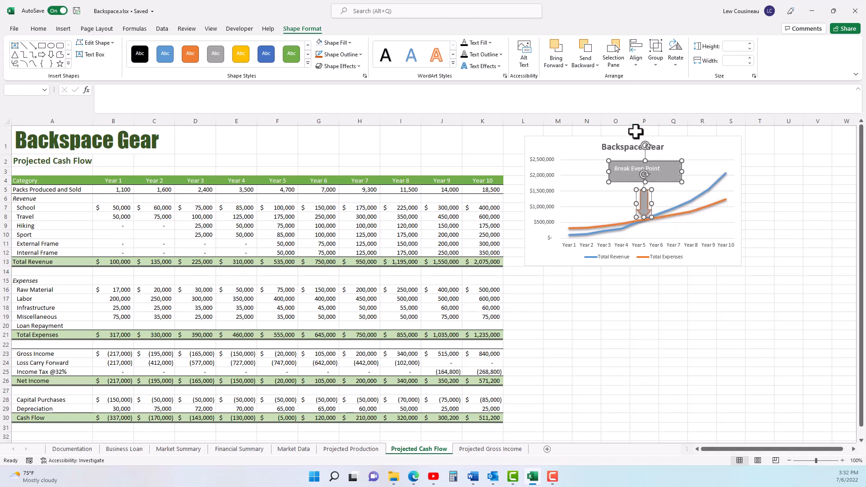
click(636, 63)
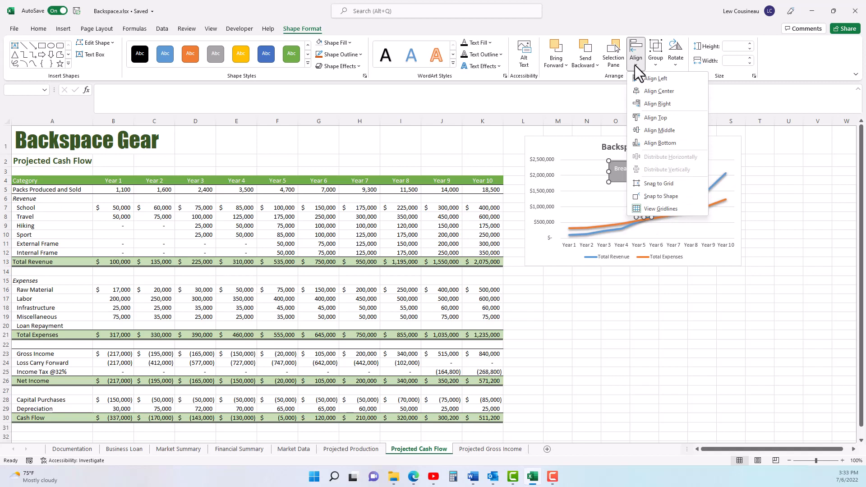
click(657, 92)
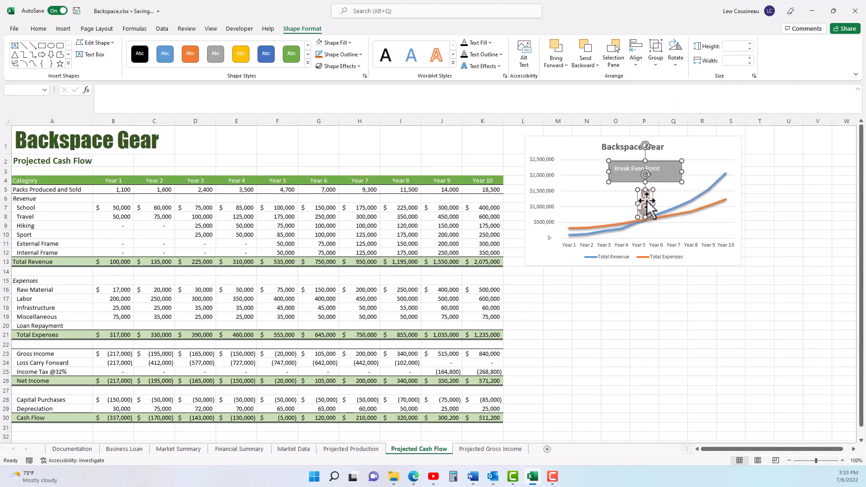
Try aligning the arrow and label by their left edges, and return them to center alignment
click(640, 64)
click(646, 80)
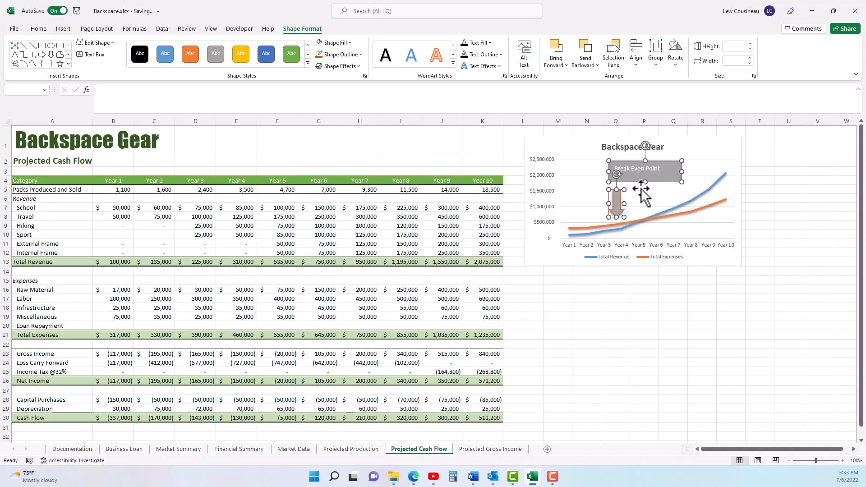
click(636, 63)
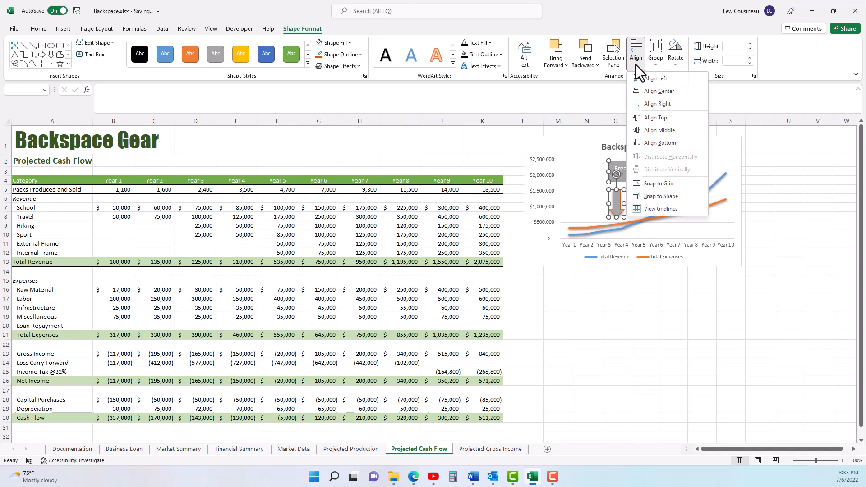
click(651, 91)
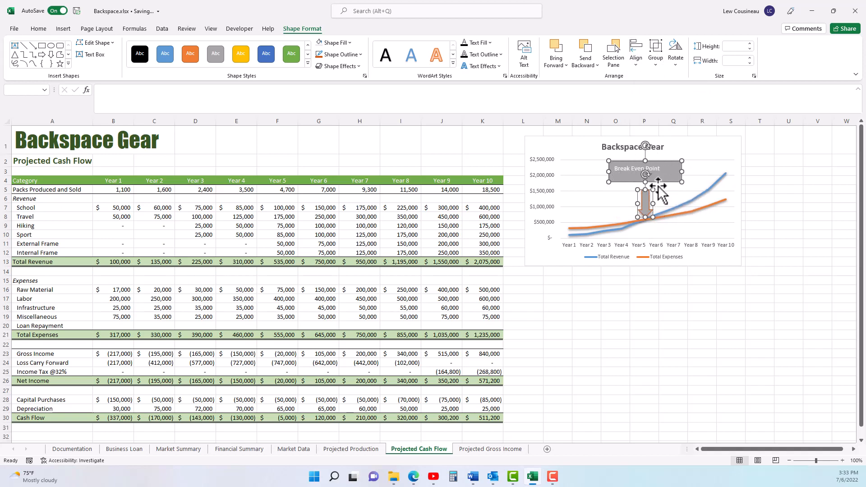
Group the arrow and Break Even Point label, and move the group slightly up and left on the chart
click(656, 67)
click(669, 79)
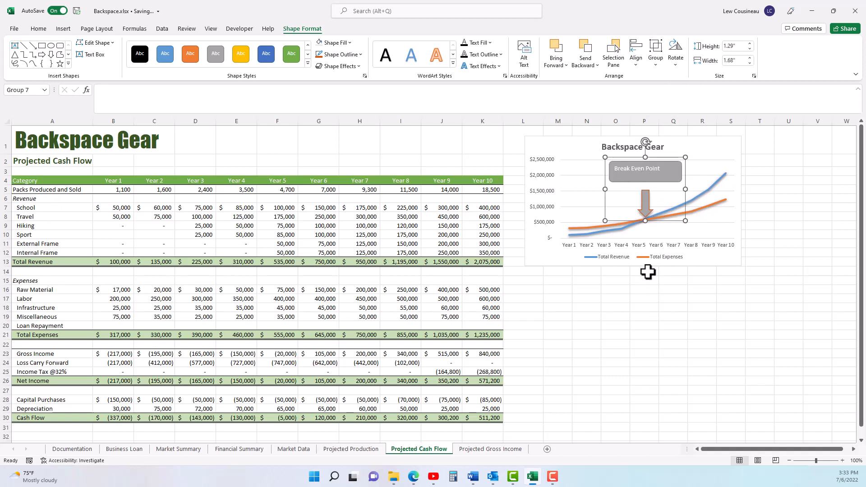
drag(575, 171, 571, 176)
key(ctrl+z)
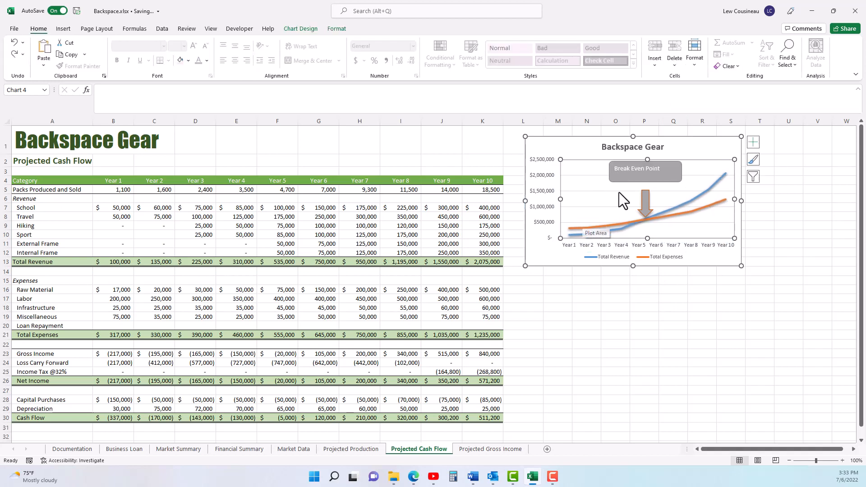
click(632, 180)
mouse_move(623, 156)
mouse_down()
mouse_move(603, 146)
mouse_move(631, 147)
mouse_move(598, 148)
mouse_move(629, 148)
mouse_move(621, 152)
mouse_up()
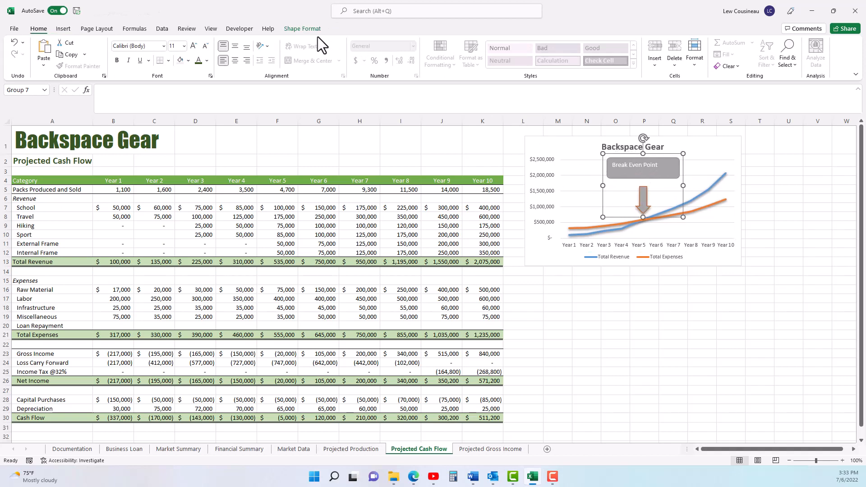
Ungroup the arrow and the Break Even Point label into separate shapes
click(303, 29)
click(657, 66)
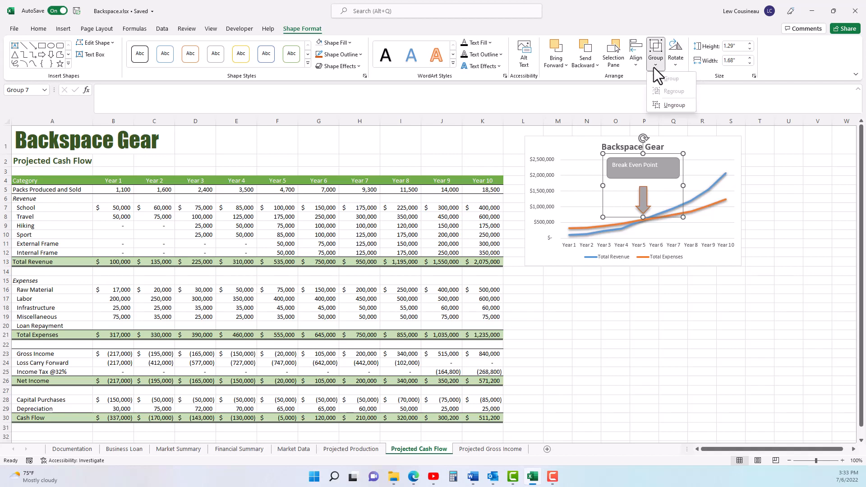
click(675, 109)
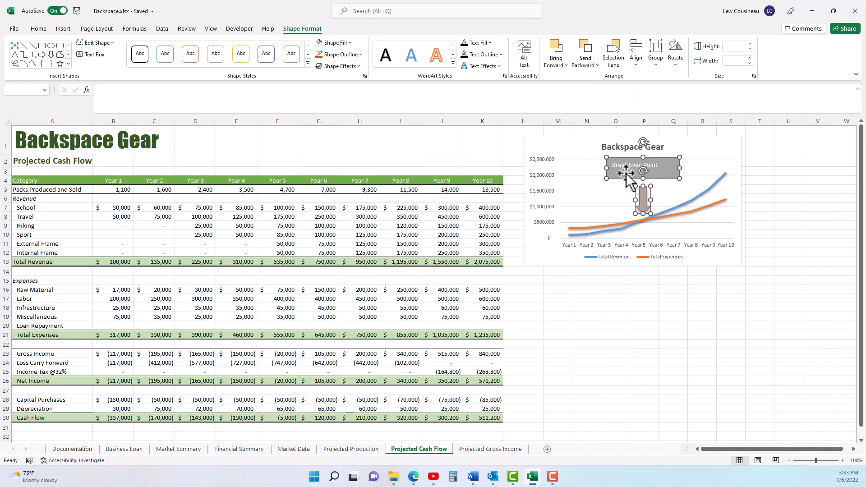
Move only the arrow up so it overlaps the Break Even Point label, and bring it in front of the label
click(629, 199)
click(646, 209)
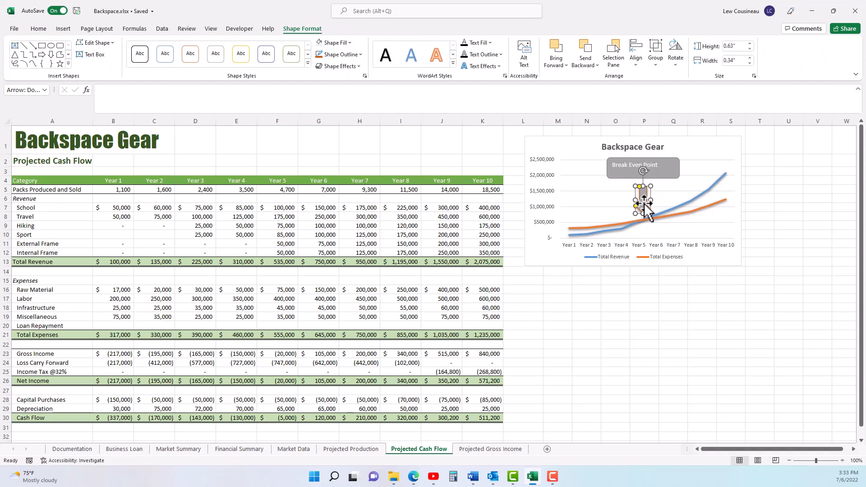
drag(646, 209, 651, 179)
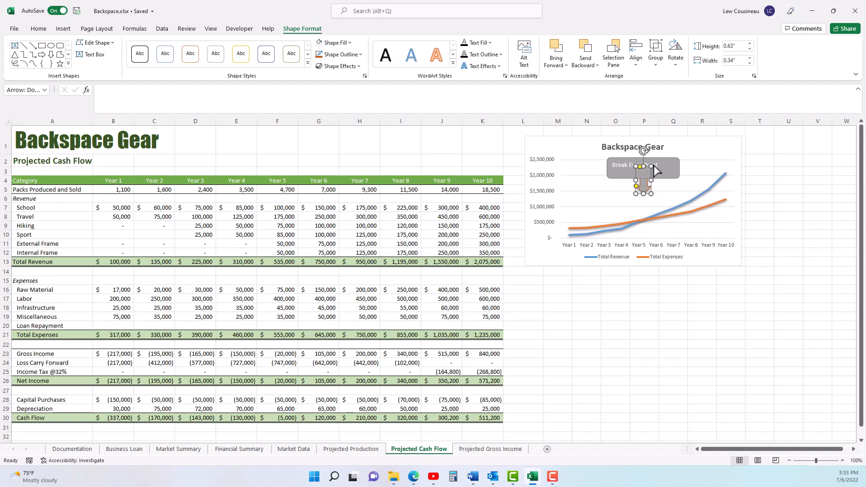
click(558, 66)
click(567, 85)
Display the list of all objects on the sheet and deselect the arrow
click(615, 59)
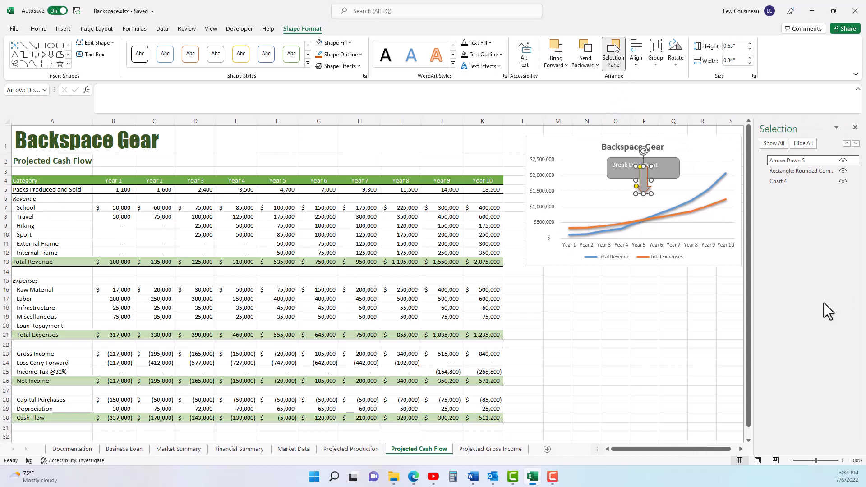
click(673, 362)
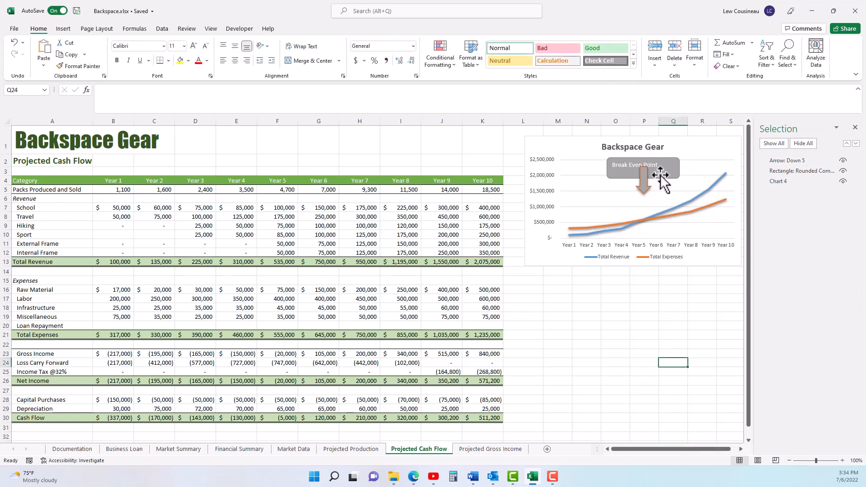
Select the arrow, the rounded rectangle label and the chart one by one from the object list, and select the label directly on the sheet
click(794, 161)
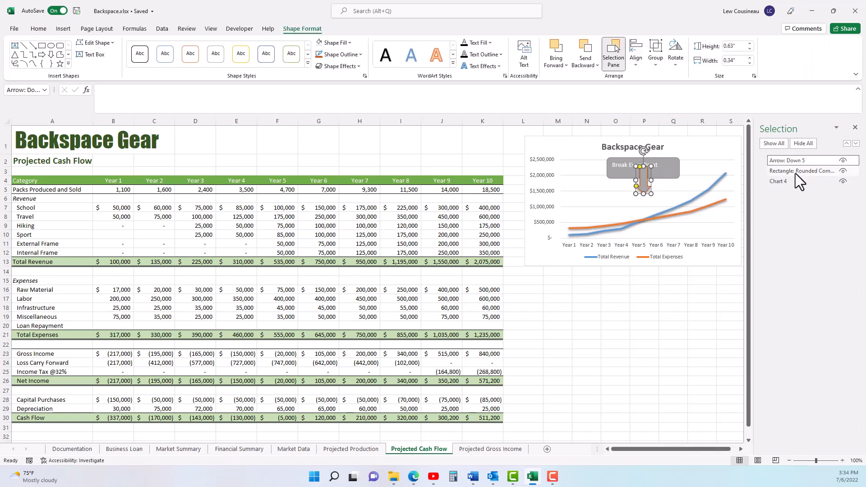
click(795, 171)
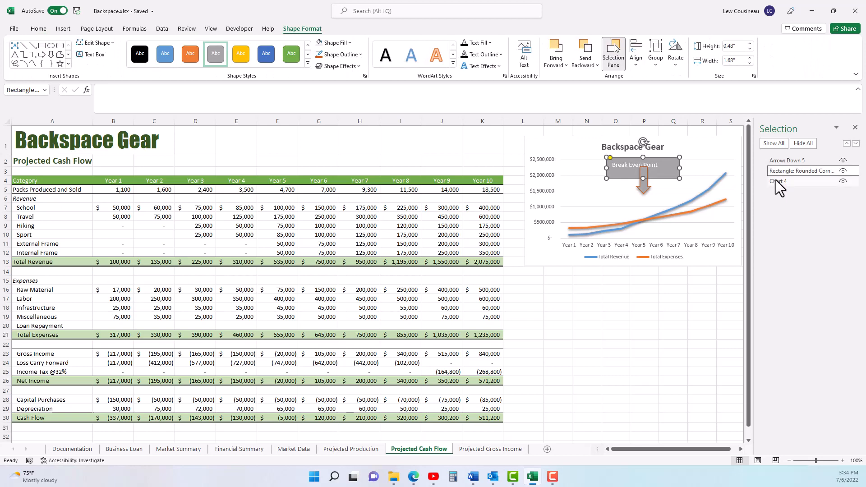
click(775, 180)
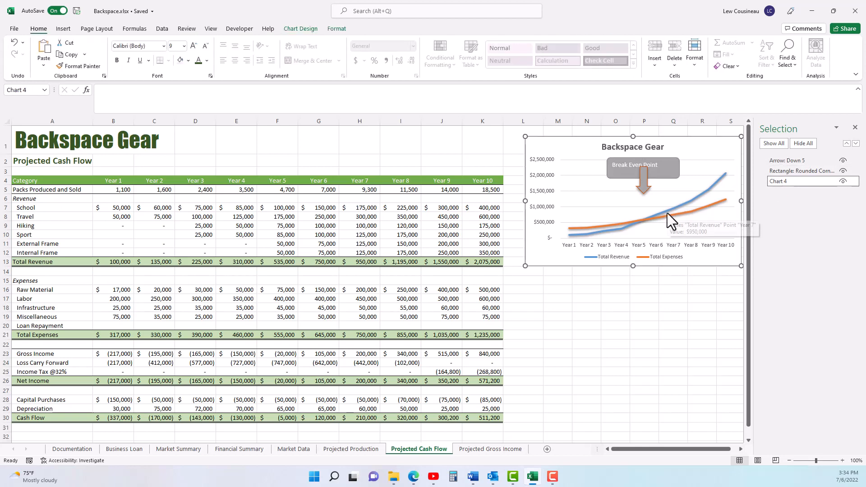
click(643, 180)
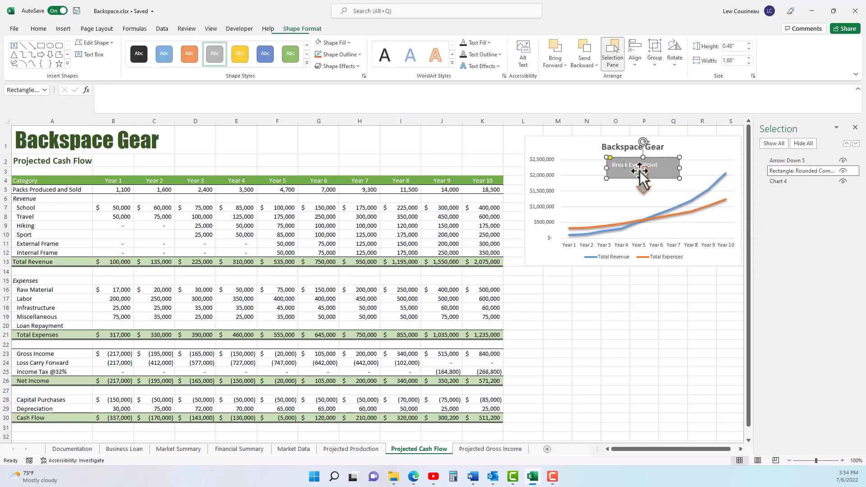
click(628, 170)
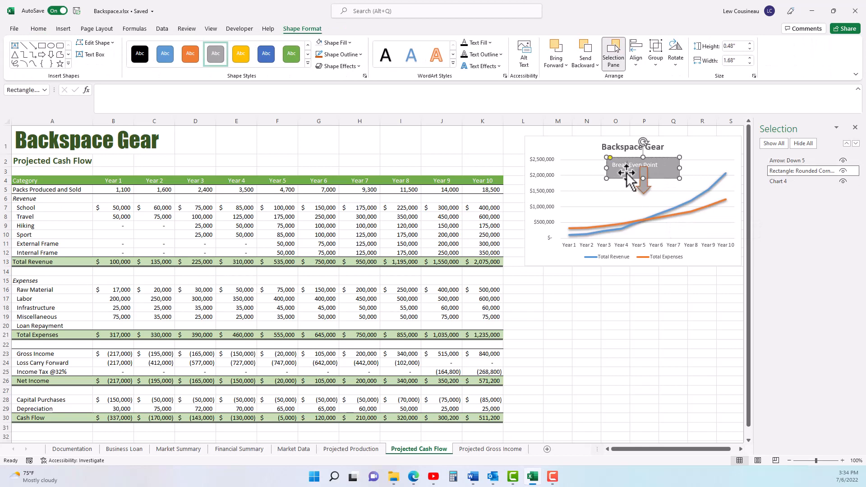
click(614, 55)
click(613, 55)
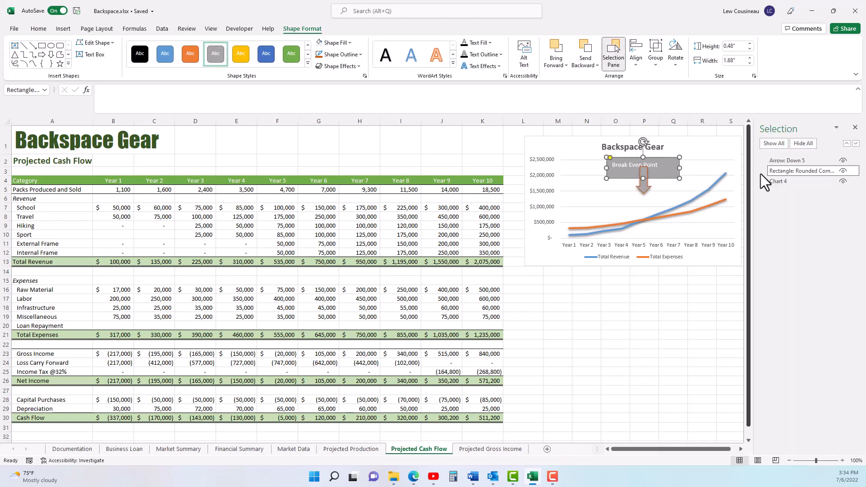
Select the arrow, the rounded rectangle label and the chart together from the object list, and clear the selection
click(787, 161)
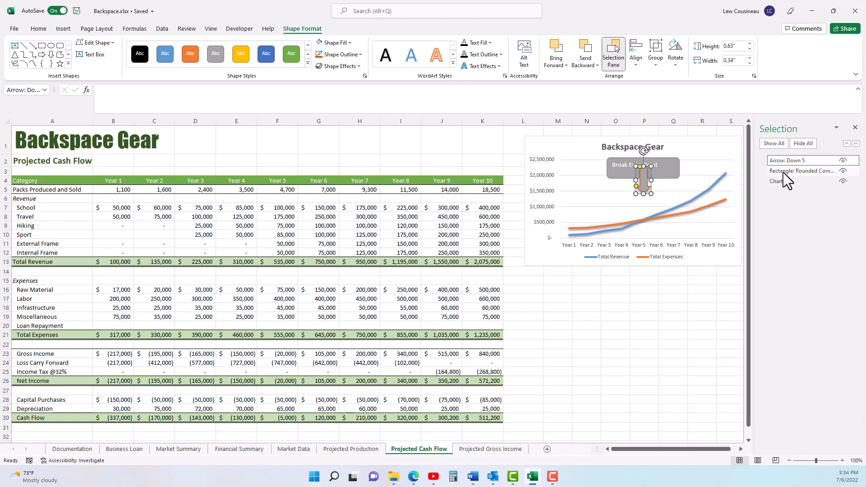
ctrl+click(783, 172)
ctrl+click(781, 182)
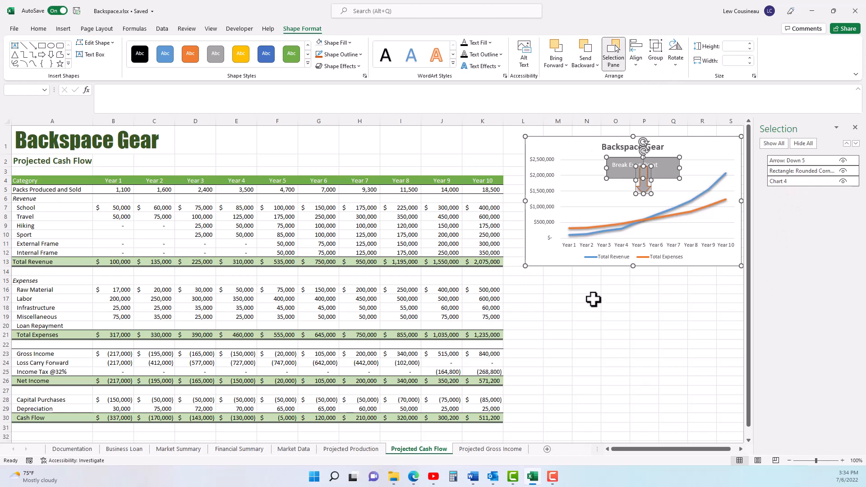
click(633, 345)
click(288, 161)
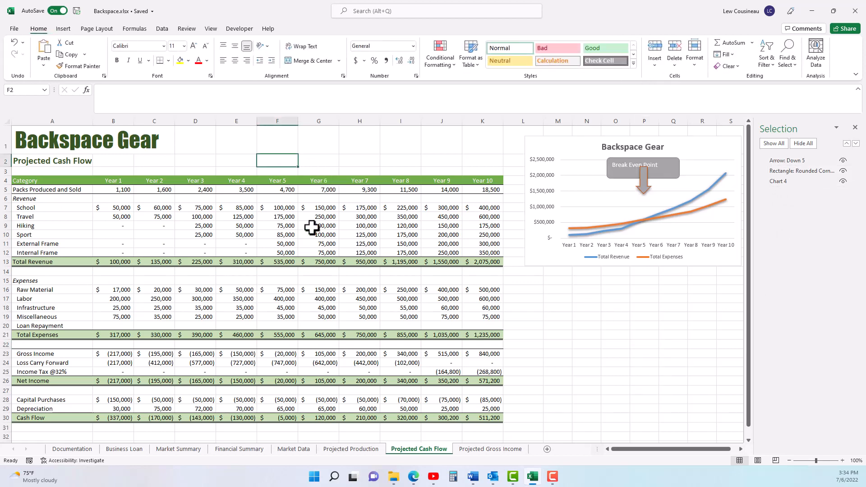
Open the stock icon library and search it for "camping"
click(63, 29)
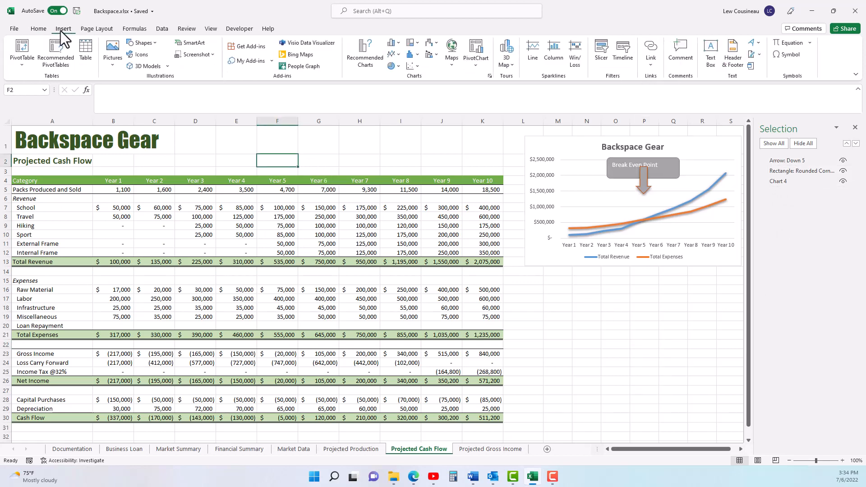
click(137, 54)
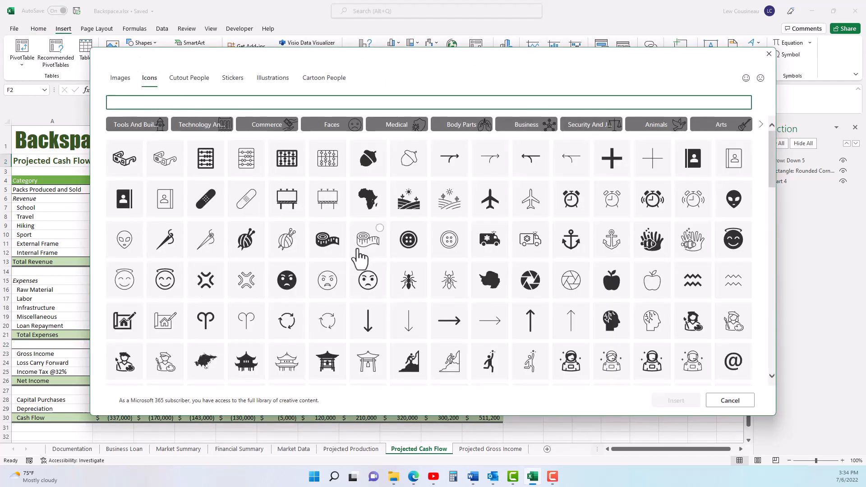
scroll(396, 271, down, 6)
drag(775, 227, 766, 116)
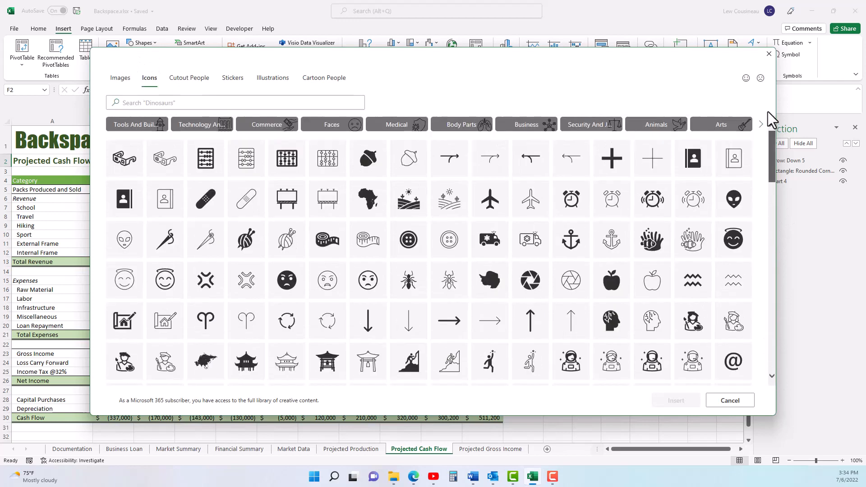
click(140, 104)
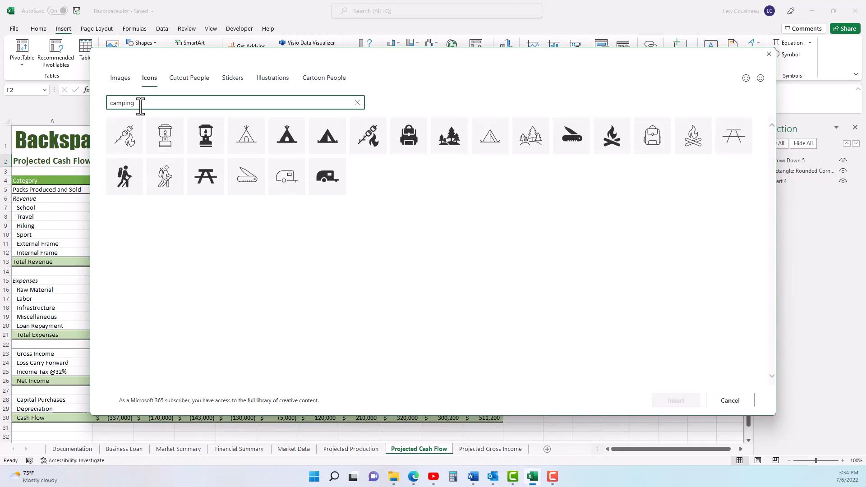
drag(375, 66, 541, 221)
Insert the solid hiker, solid backpack, outline hiker and outline marshmallow campfire icons
click(312, 300)
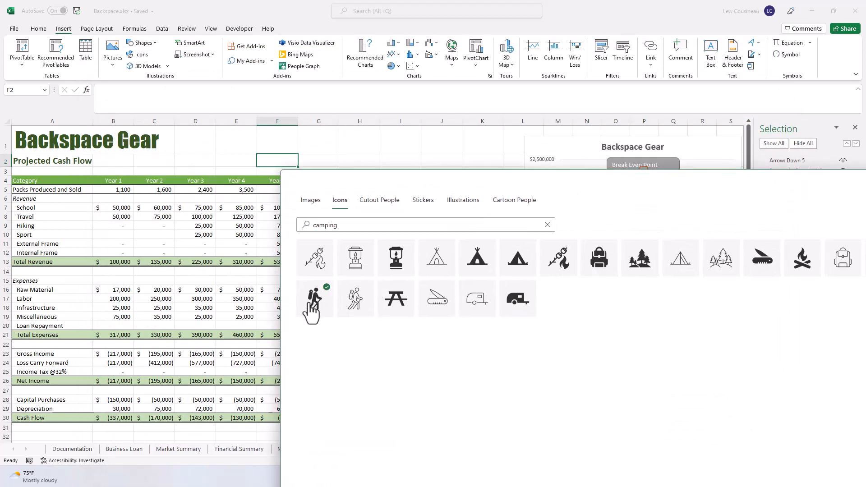
click(596, 266)
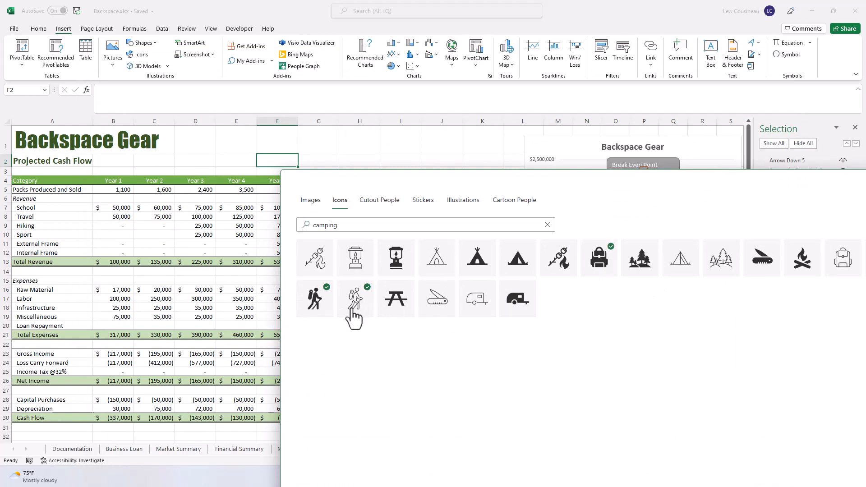
click(316, 261)
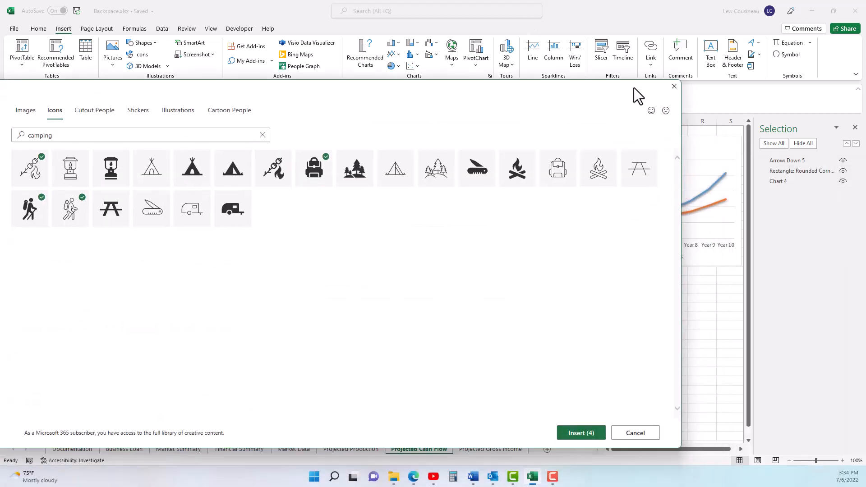
click(574, 429)
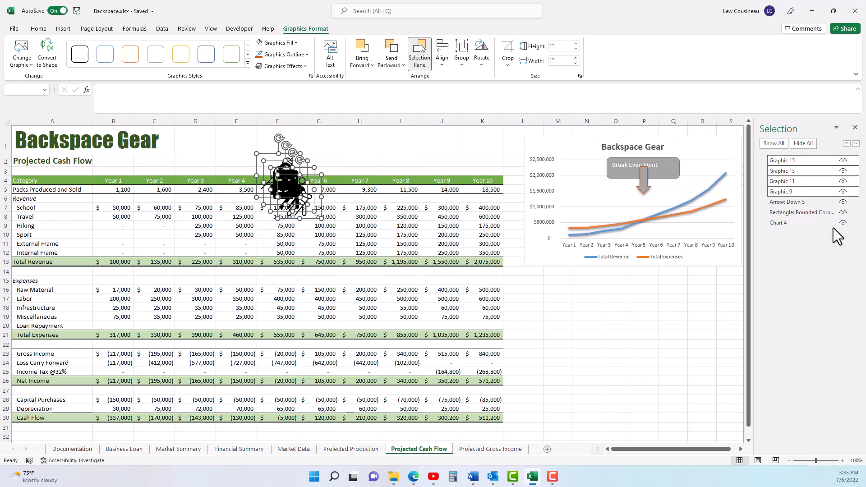
Spread the four overlapping icons out in a row beside the Backspace Gear title, in the order backpack, solid hiker, outline hiker, campfire
click(396, 140)
click(306, 204)
drag(307, 201, 337, 164)
drag(288, 187, 462, 150)
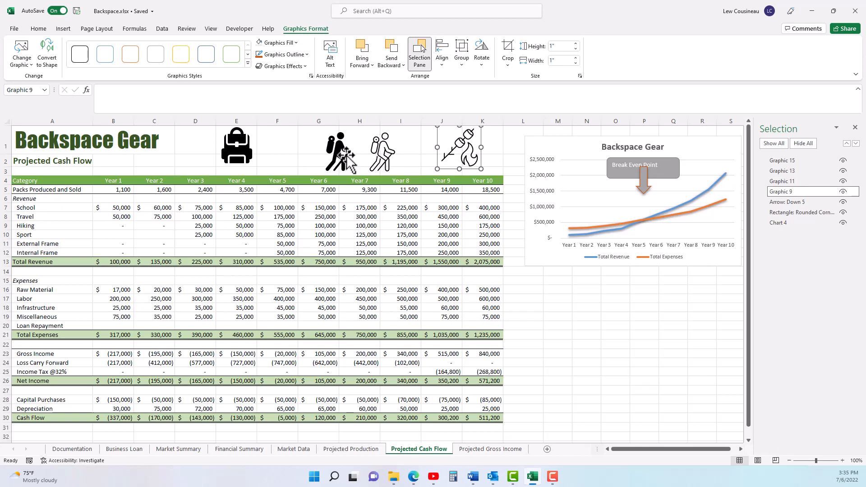
drag(342, 156, 321, 152)
drag(379, 156, 362, 151)
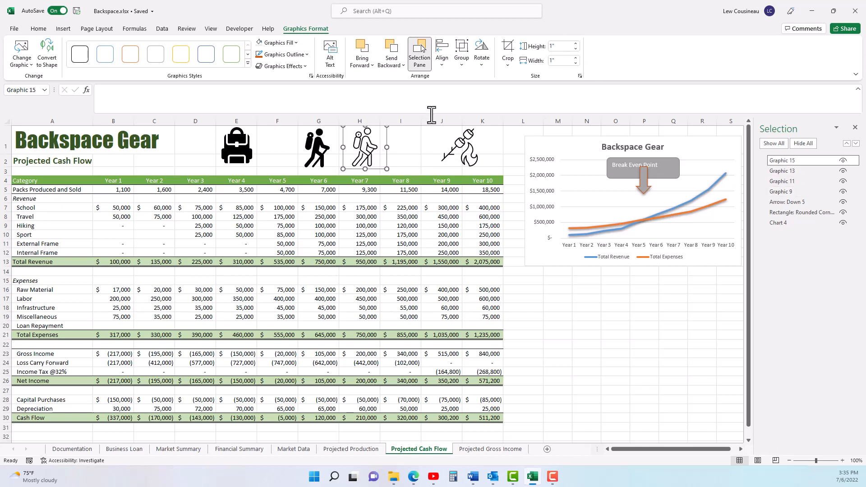
Shrink the outline hiker icon to about 0.55" square, and select it together with the solid hiker
drag(386, 170, 368, 150)
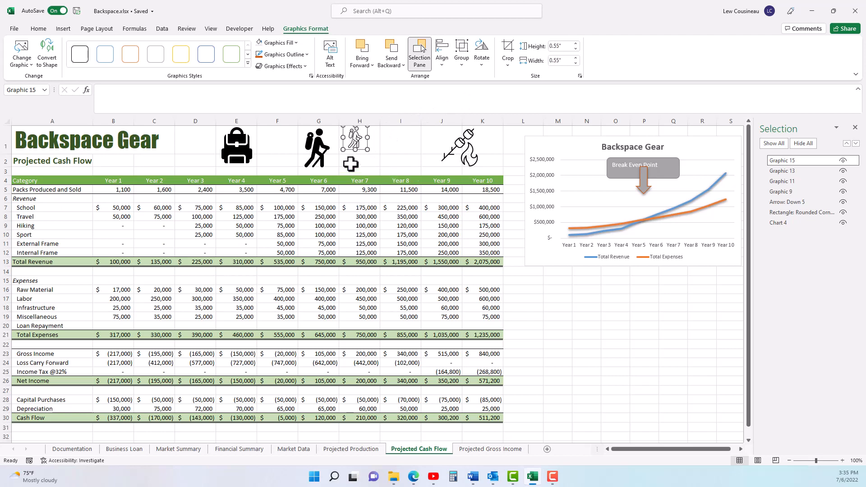
click(317, 159)
shift+click(360, 145)
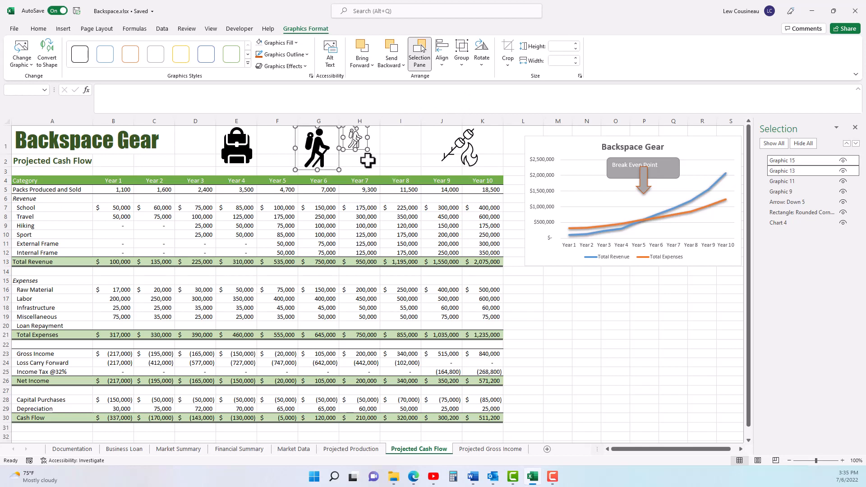
click(442, 58)
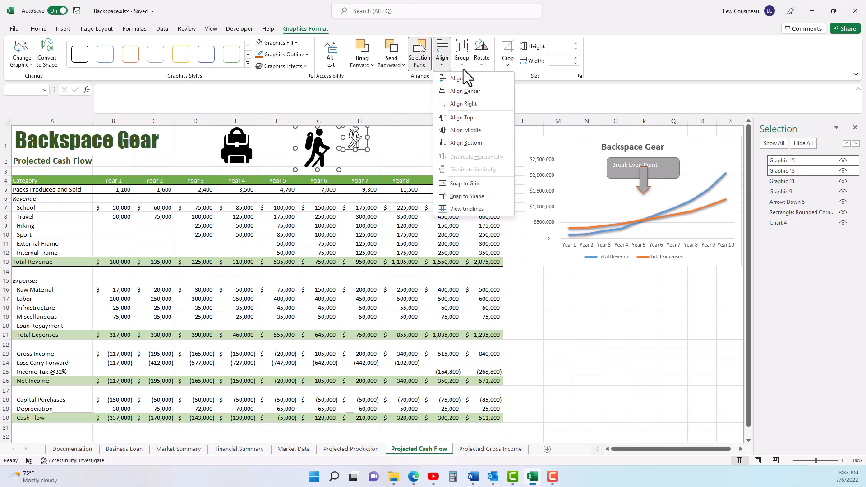
click(462, 67)
click(481, 65)
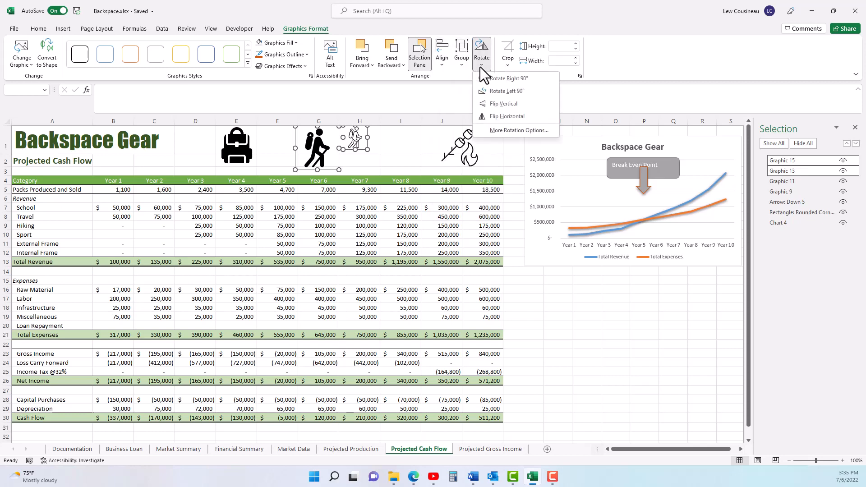
click(400, 67)
click(442, 65)
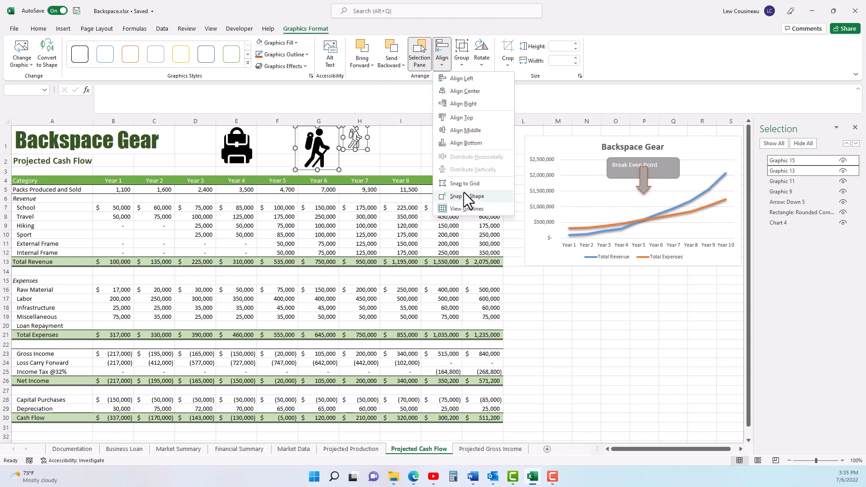
click(304, 164)
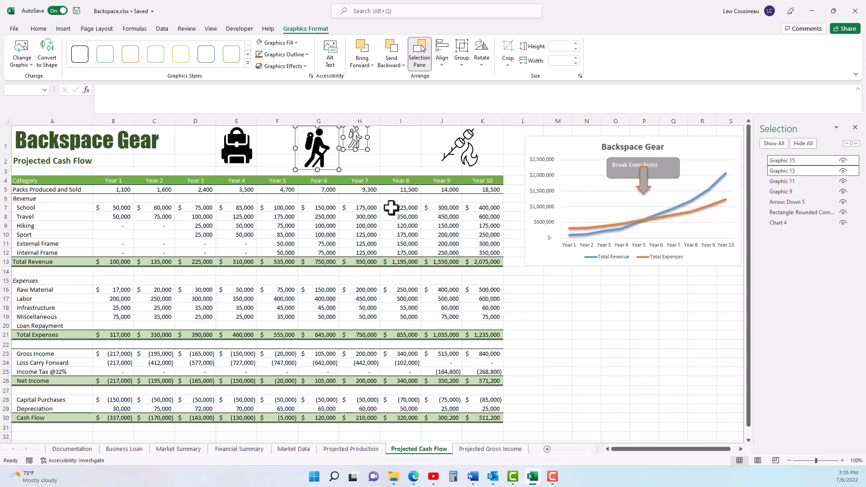
Move both hiker icons slightly down and right, and align them with each other using Align Middle
drag(353, 137, 362, 145)
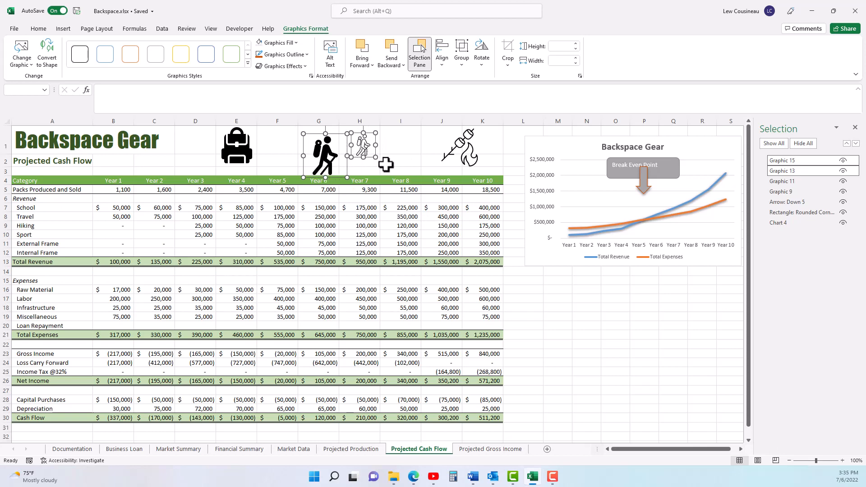
click(440, 63)
click(464, 130)
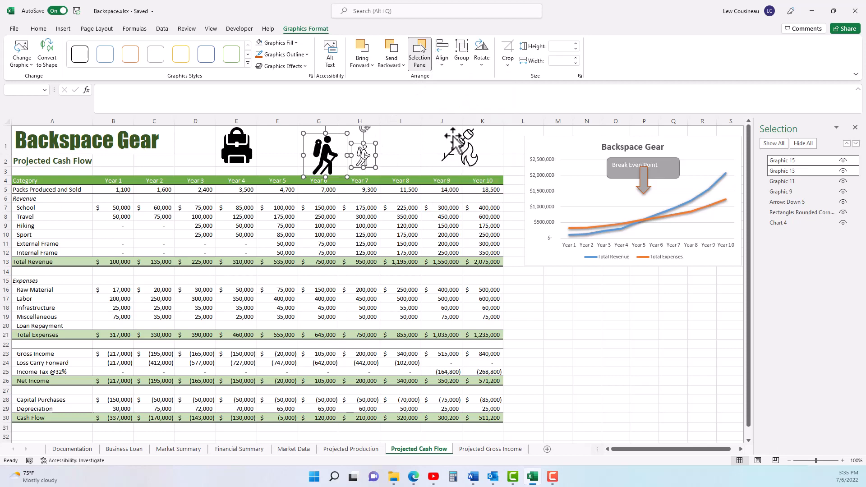
Select the backpack, both hikers and the campfire icon, and align all four using Align Middle
click(236, 142)
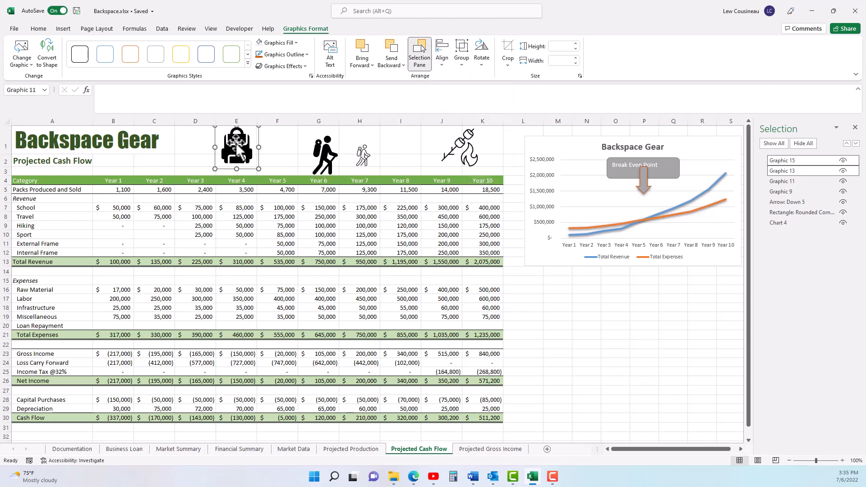
ctrl+click(324, 157)
ctrl+click(359, 156)
ctrl+click(460, 149)
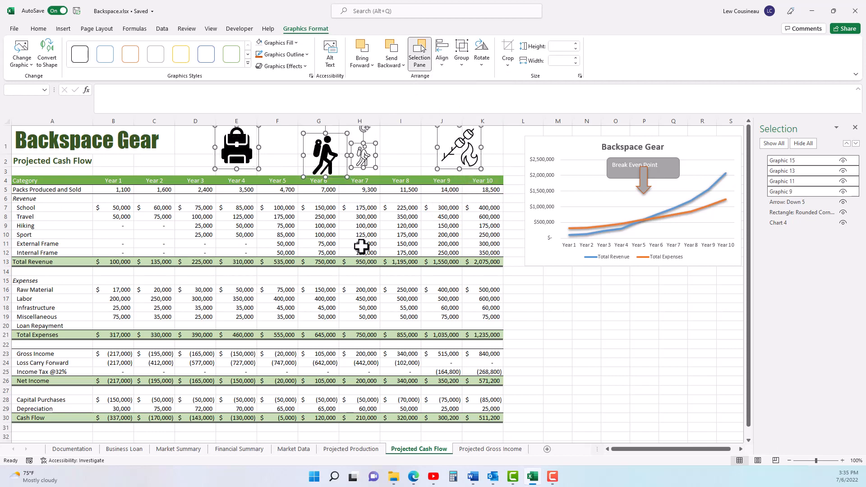
click(442, 65)
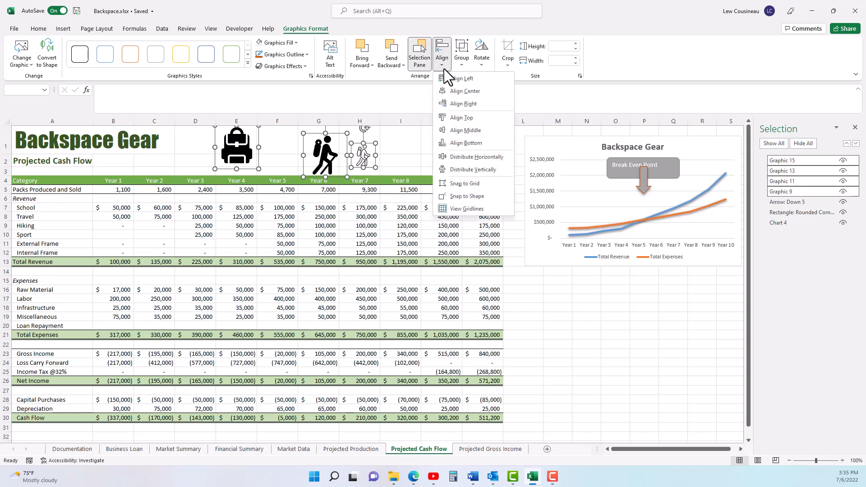
click(468, 132)
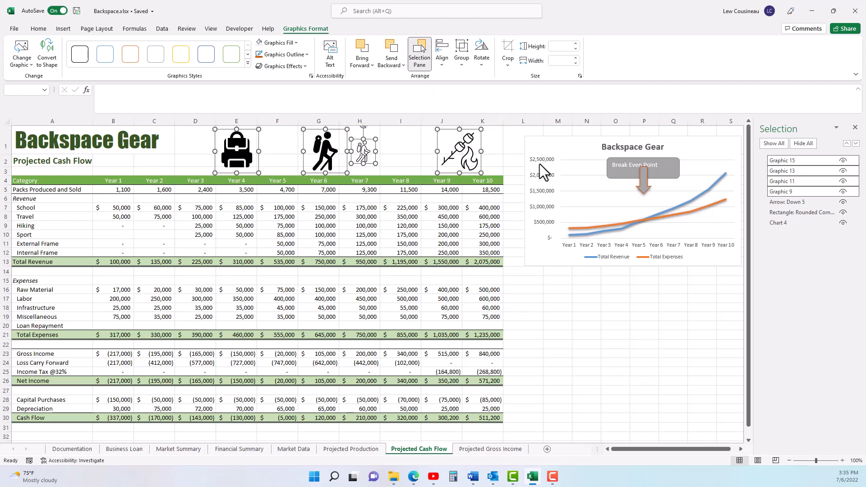
Distribute the four selected icons horizontally so that they are evenly spaced
click(442, 53)
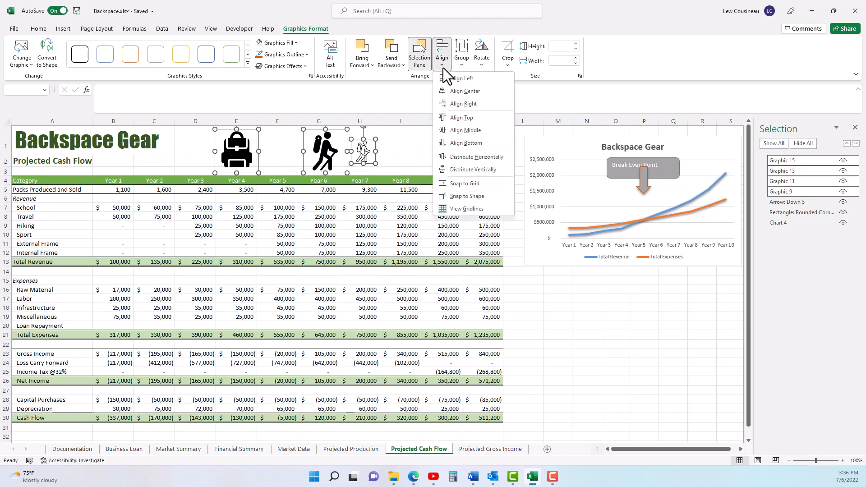
click(455, 159)
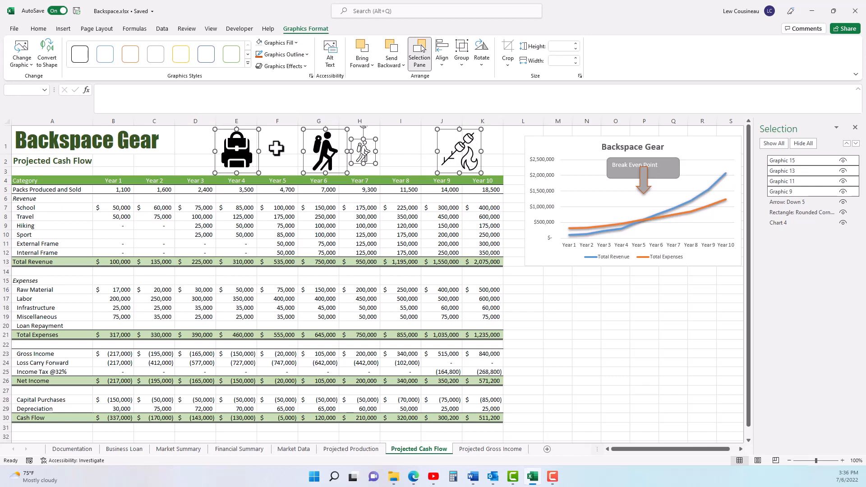
click(442, 64)
click(456, 158)
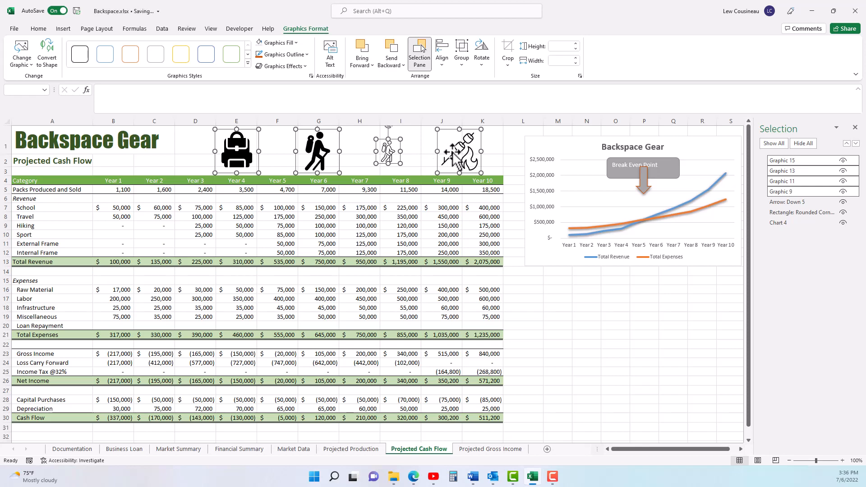
Move the four icons left together, and place the campfire icon on top of the outline hiker
drag(452, 152, 364, 154)
click(402, 199)
click(435, 152)
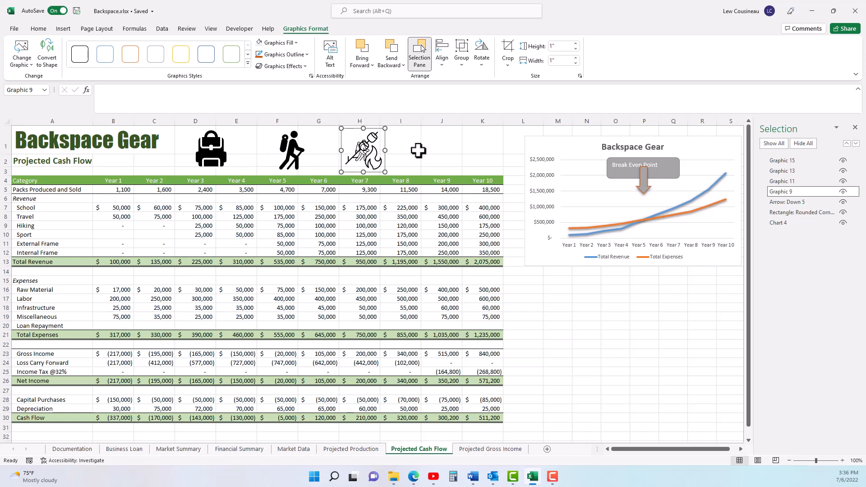
Select the backpack, both hikers and the campfire icon, and distribute them horizontally so that none overlap
click(217, 156)
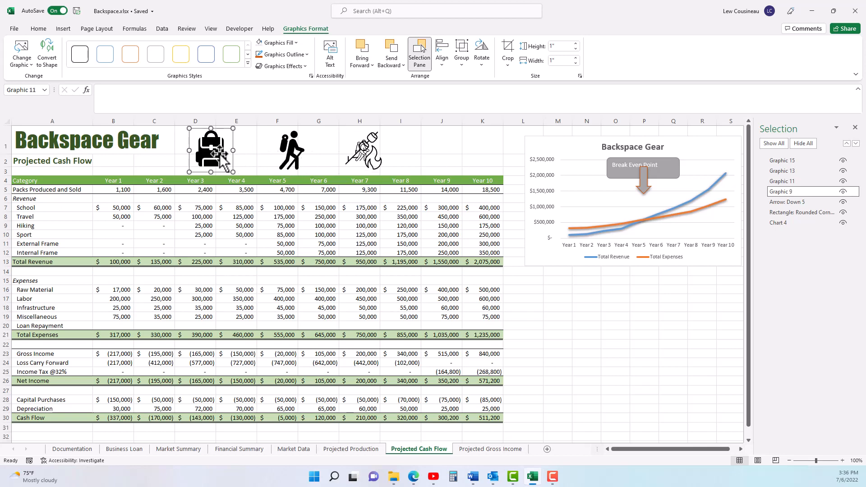
ctrl+click(289, 156)
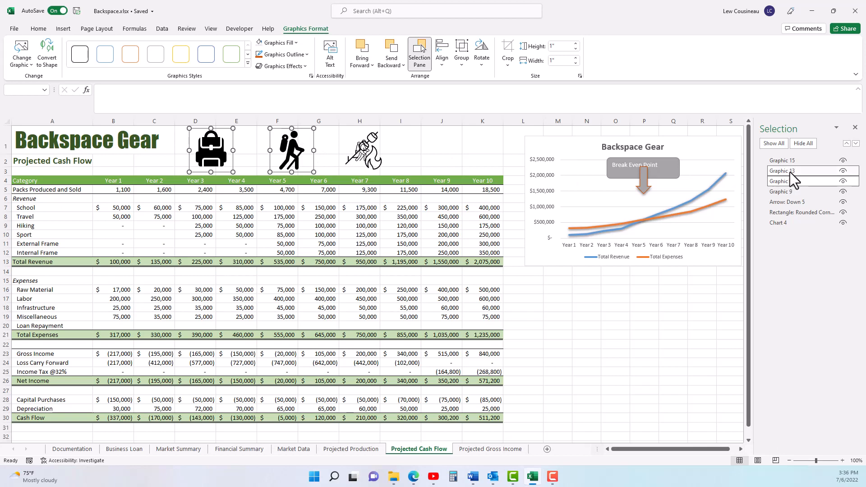
ctrl+click(782, 162)
ctrl+click(780, 190)
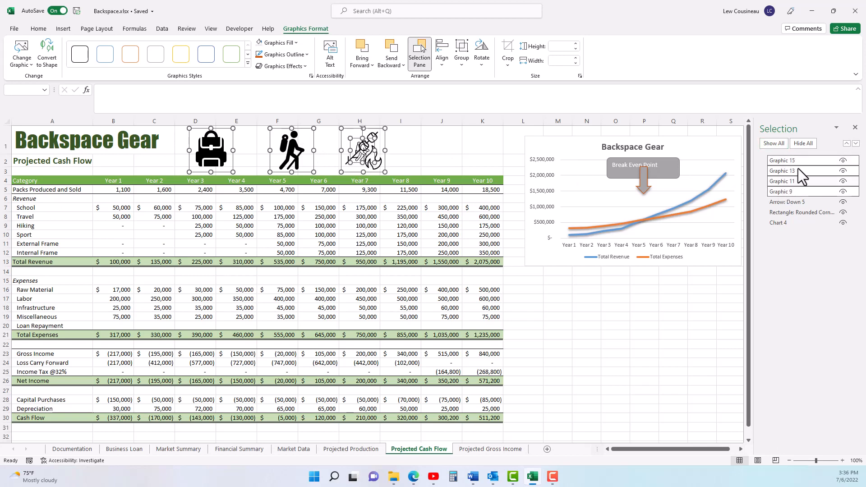
click(447, 67)
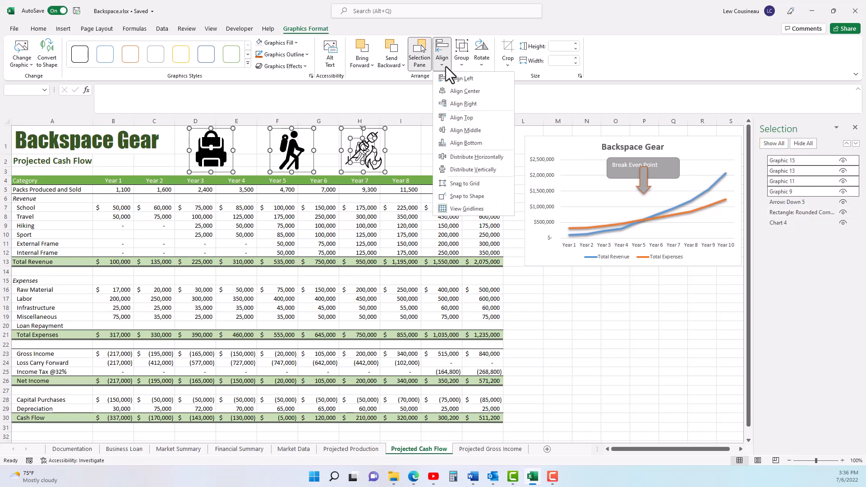
click(472, 157)
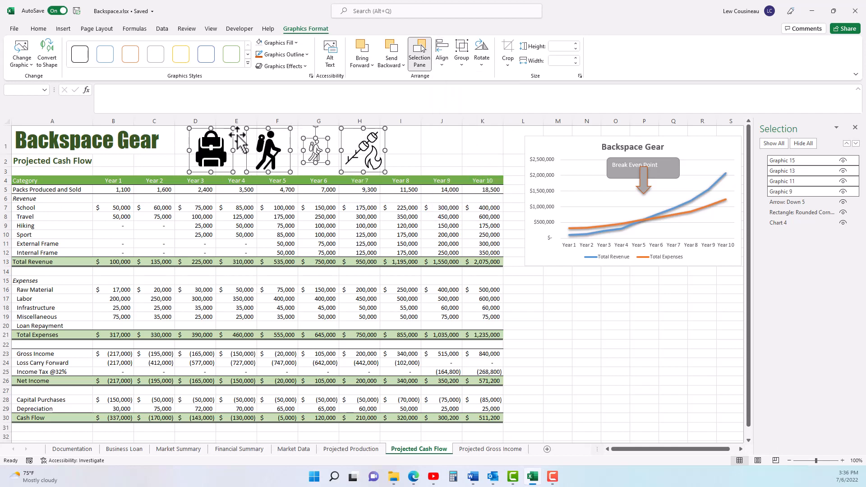
click(401, 145)
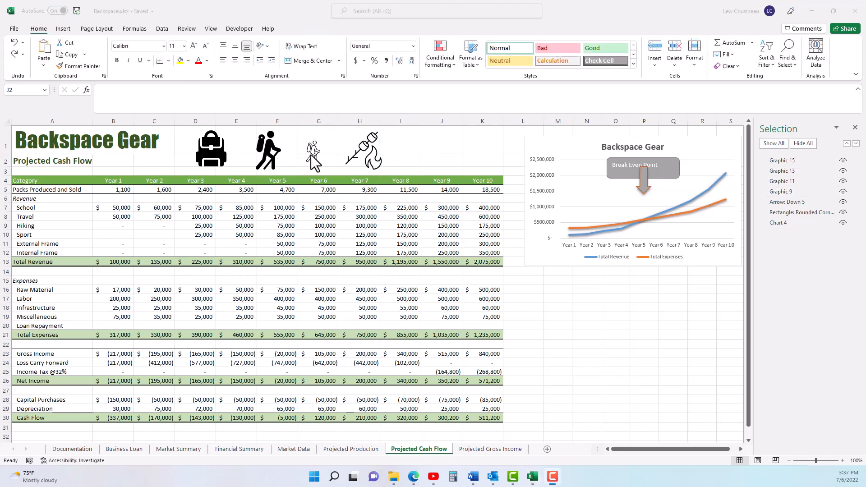
Give the small outline hiker icon a blue graphics fill and an orange graphics outline
click(314, 156)
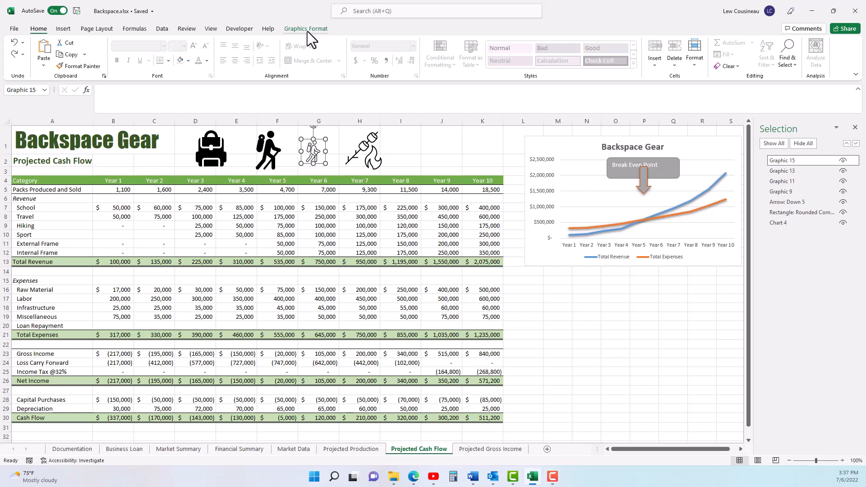
click(663, 171)
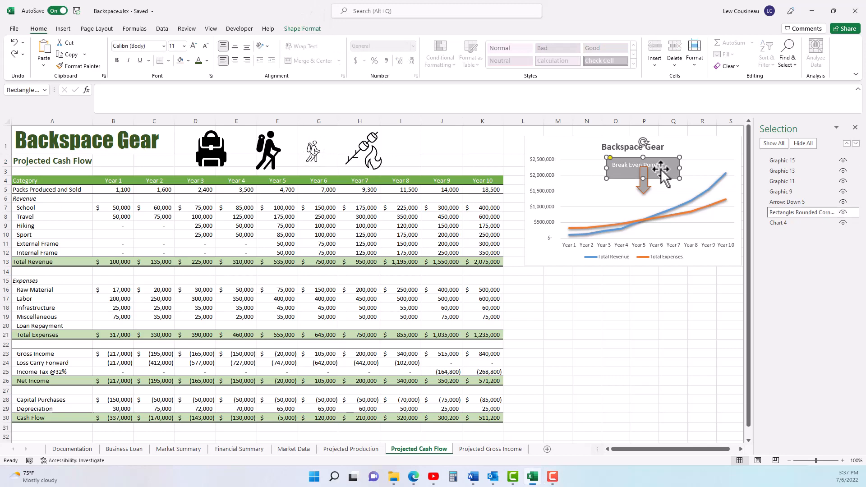
click(319, 162)
click(303, 28)
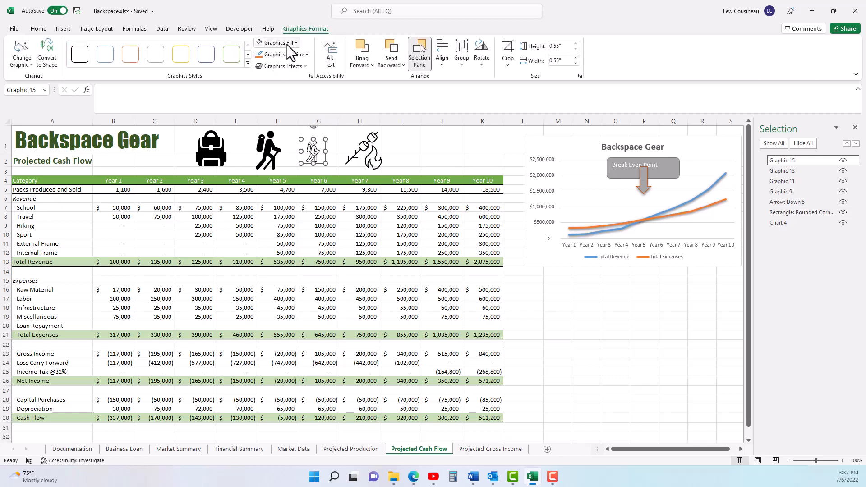
click(296, 43)
click(296, 79)
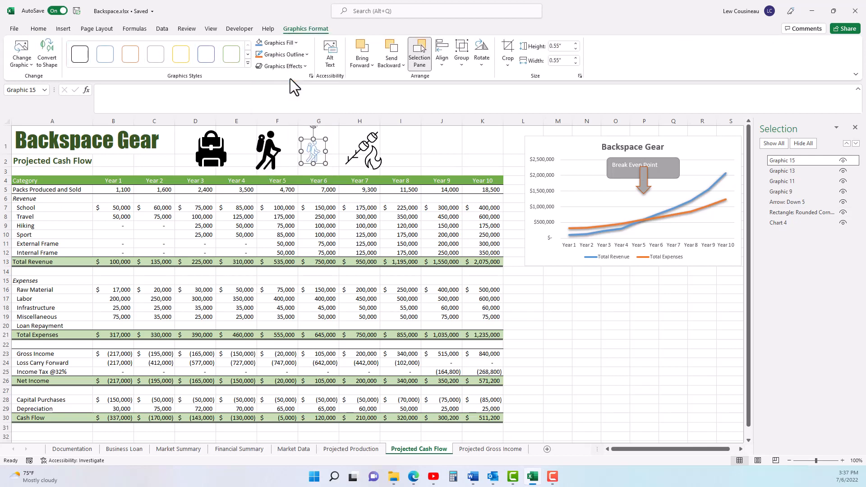
click(308, 54)
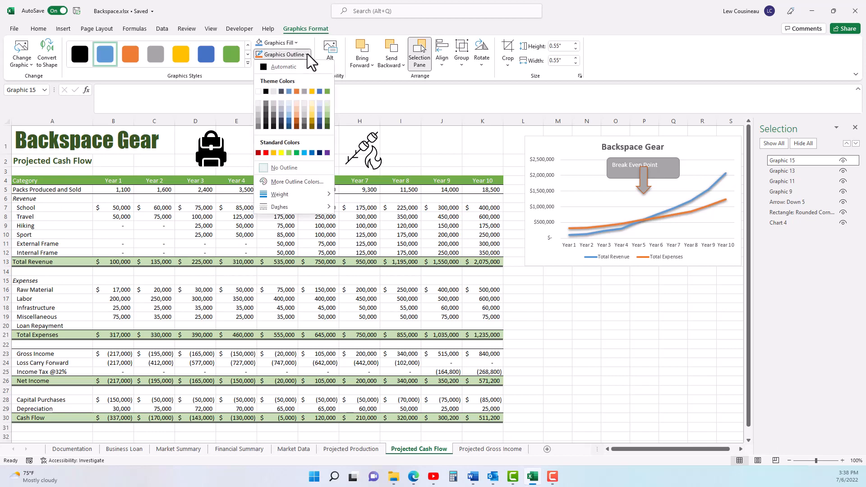
click(297, 92)
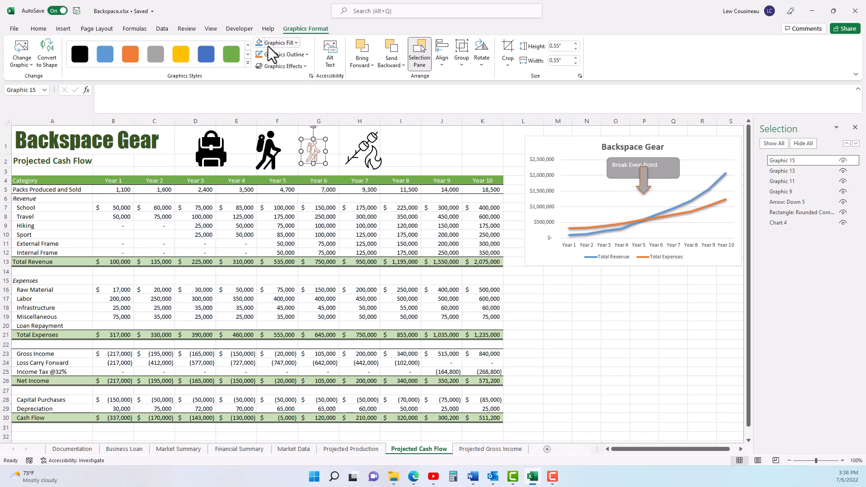
Select the large solid hiker icon and give it a blue graphics fill
key(Tab)
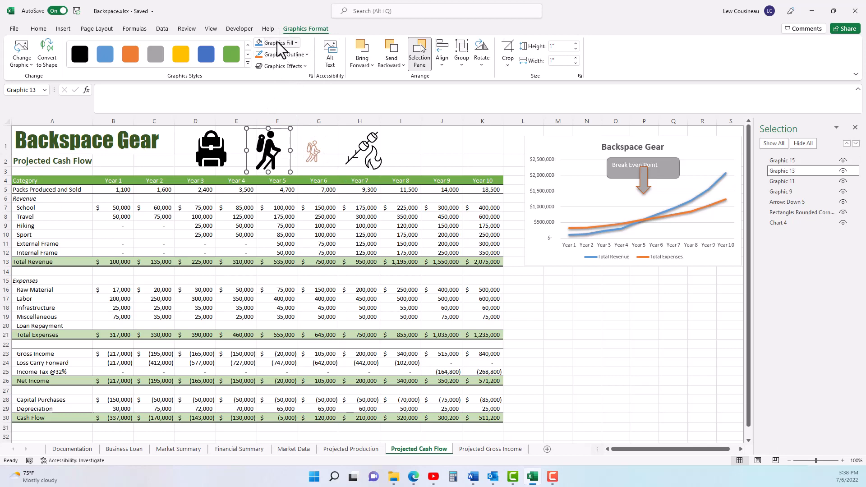
click(276, 43)
click(289, 79)
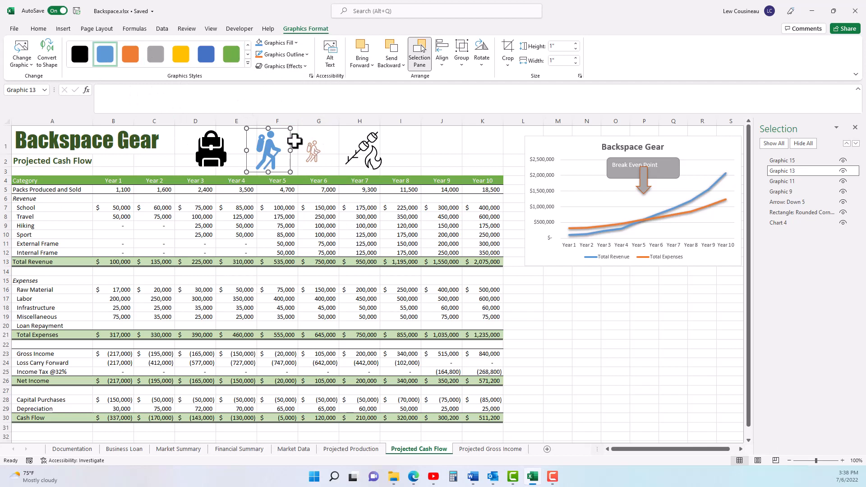
Review the alt text description of the large blue hiker icon, and close it again with the icon deselected
click(328, 50)
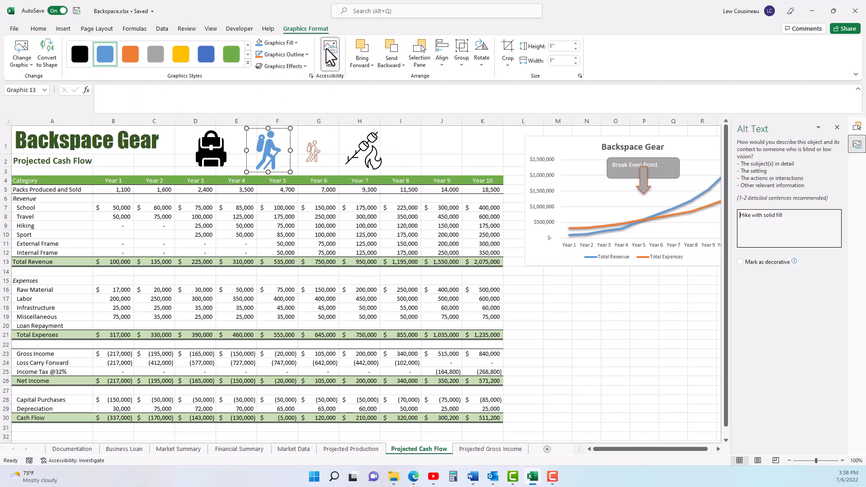
click(328, 51)
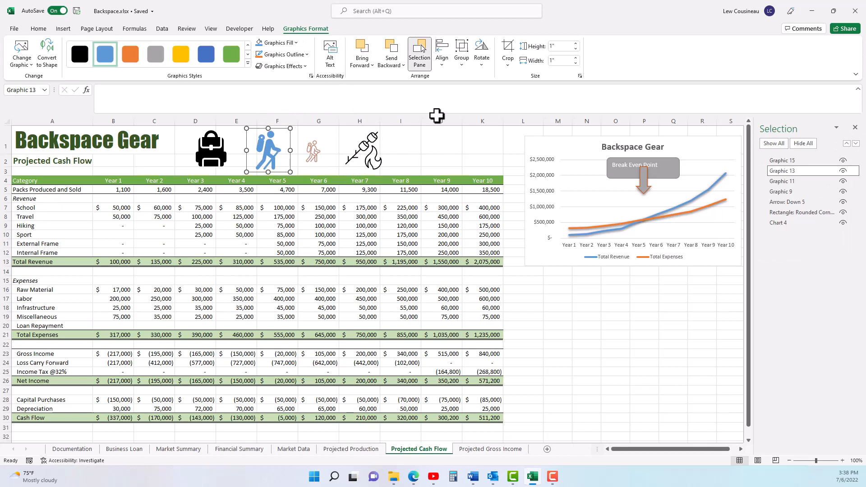
click(335, 59)
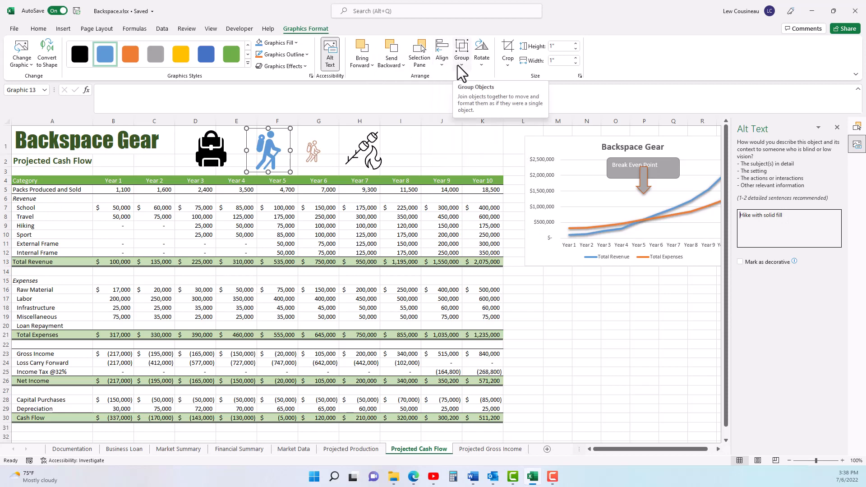
click(431, 139)
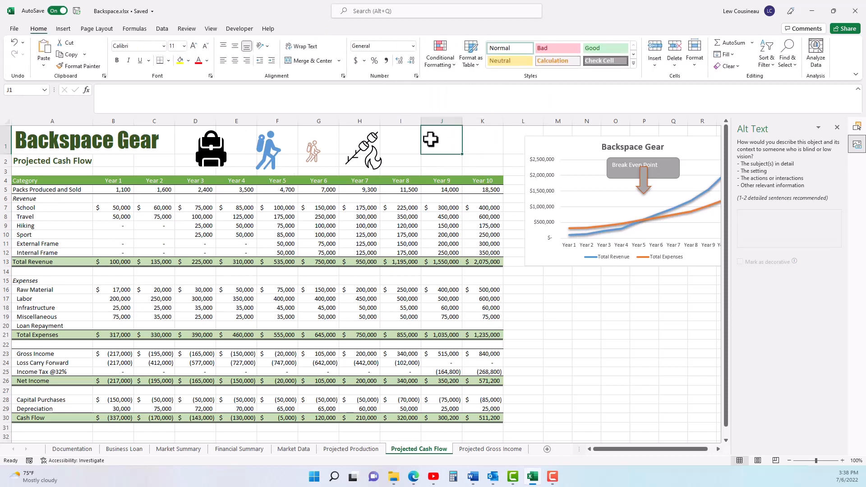
click(63, 29)
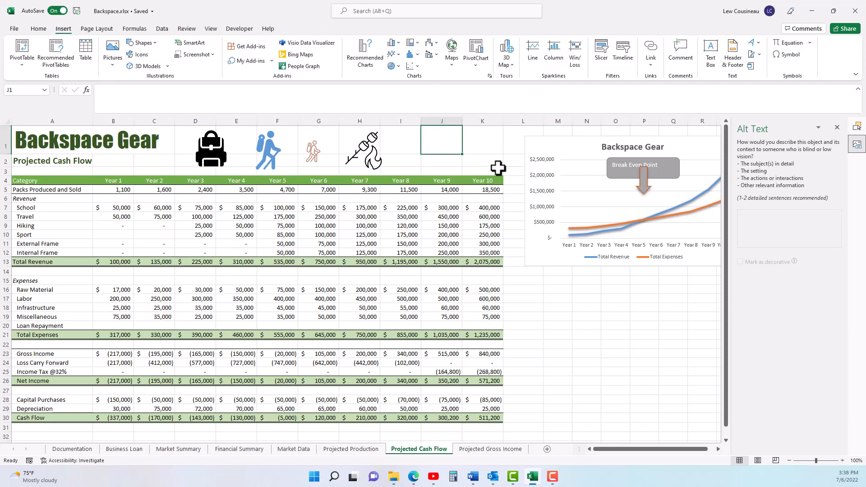
click(836, 128)
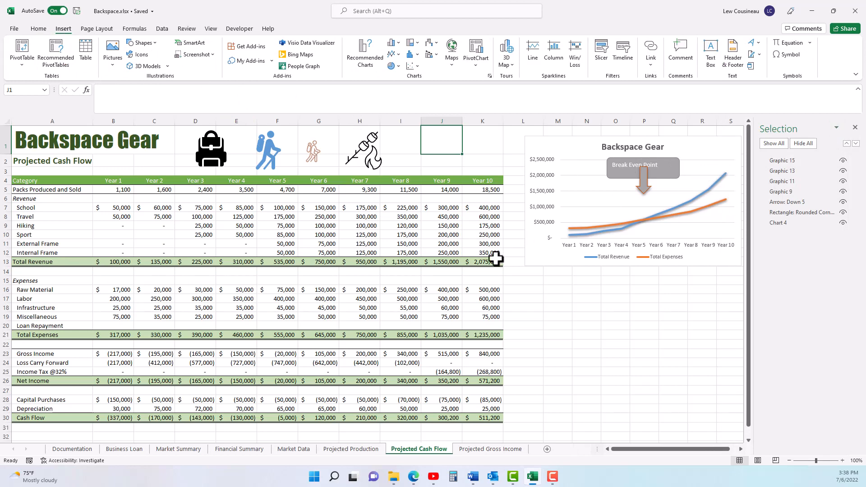